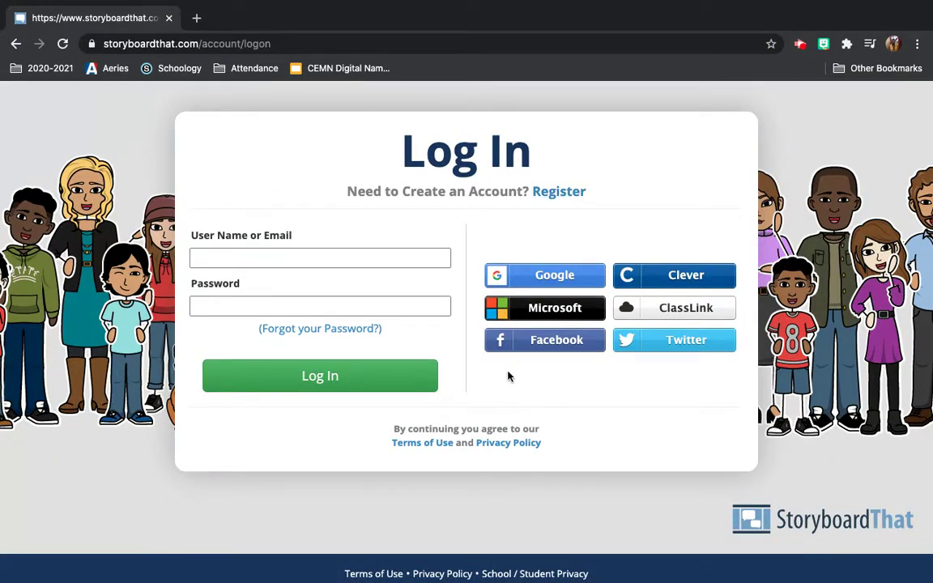
Sign in with a Google account and scroll the dashboard to My Storyboards.
click(555, 278)
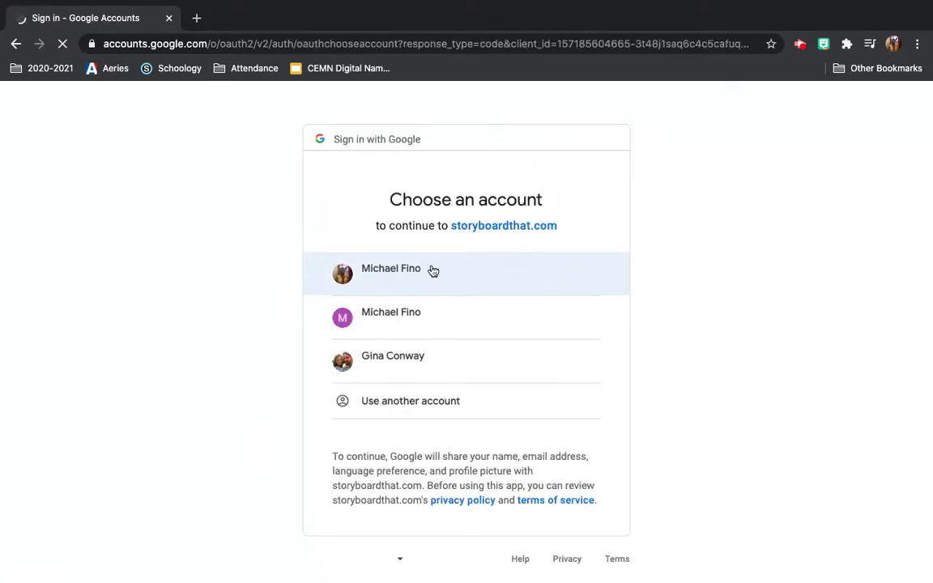
click(422, 273)
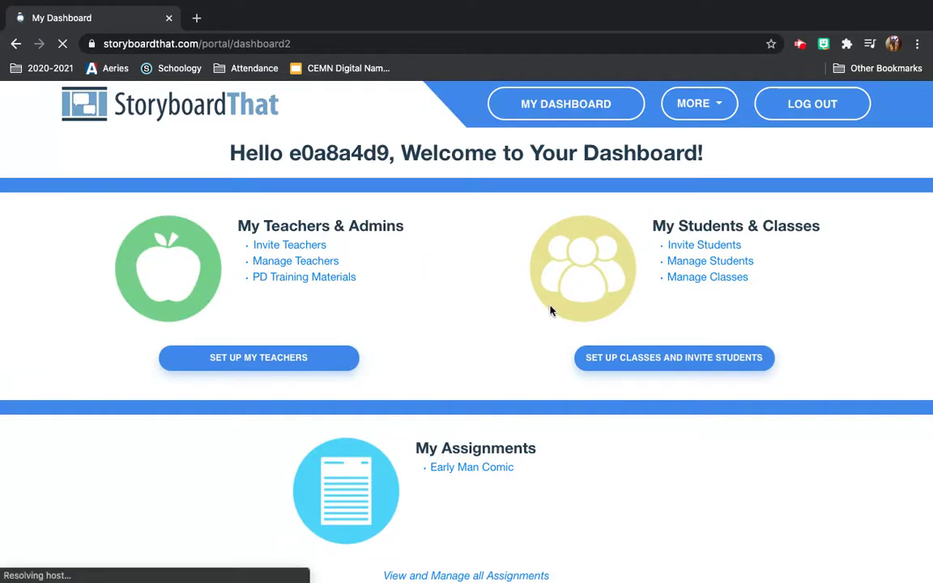
scroll(503, 324, down, 3)
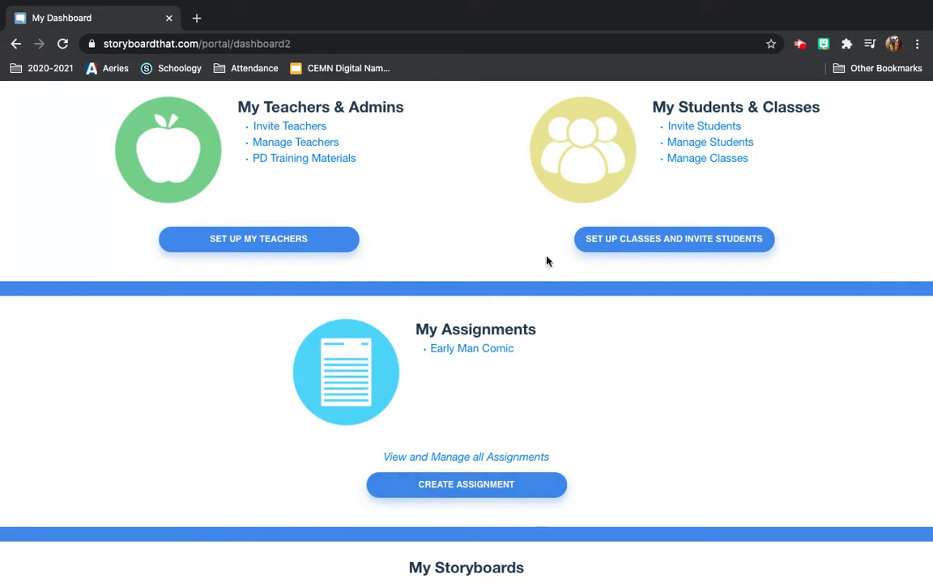
scroll(610, 371, up, 1)
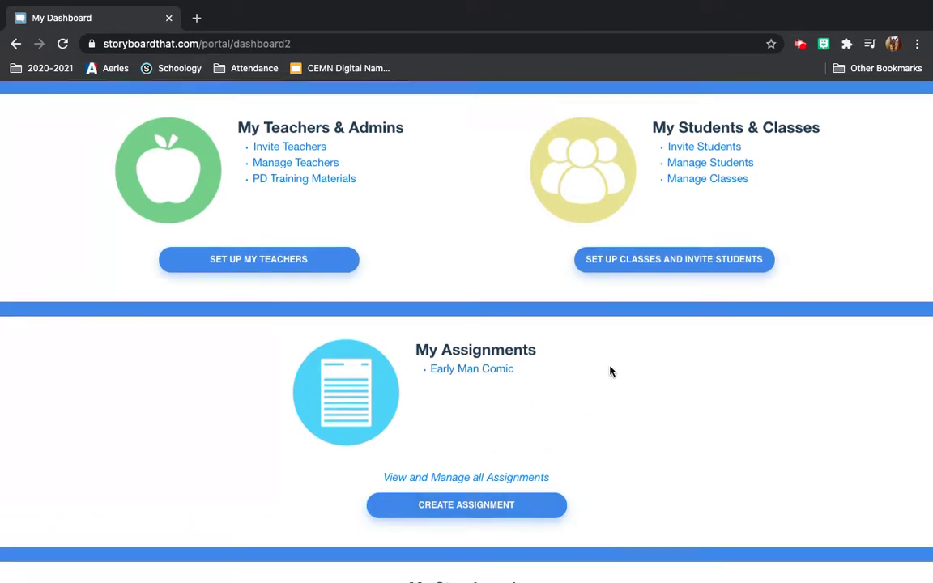
scroll(610, 371, down, 3)
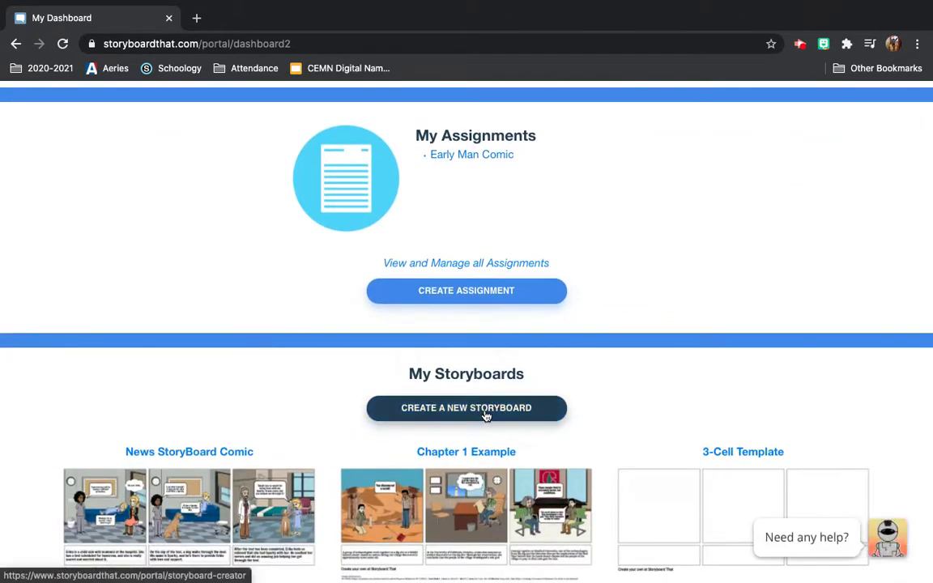
click(486, 415)
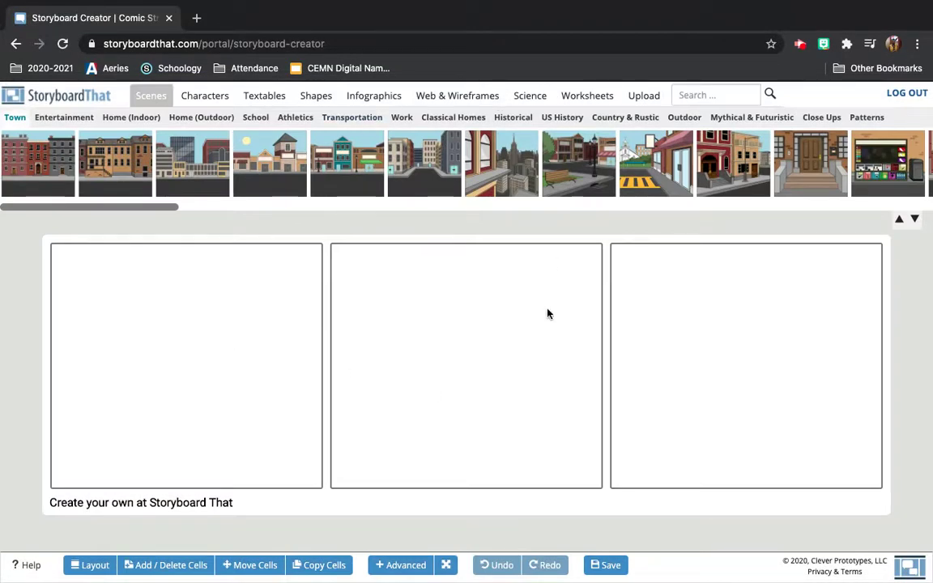
Switch the storyboard to the Cell & Description layout so each cell has a description box.
click(93, 565)
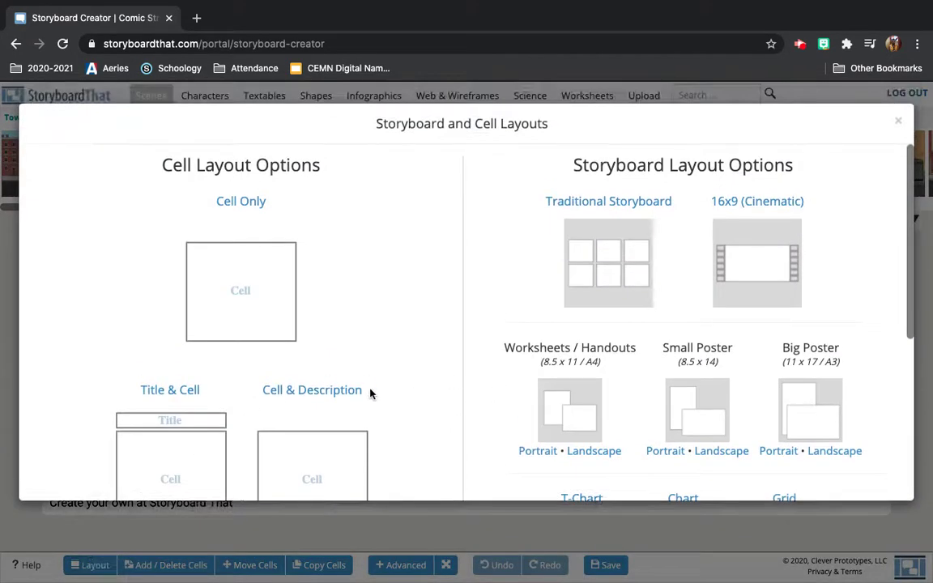
scroll(371, 393, down, 3)
scroll(356, 372, up, 1)
click(342, 358)
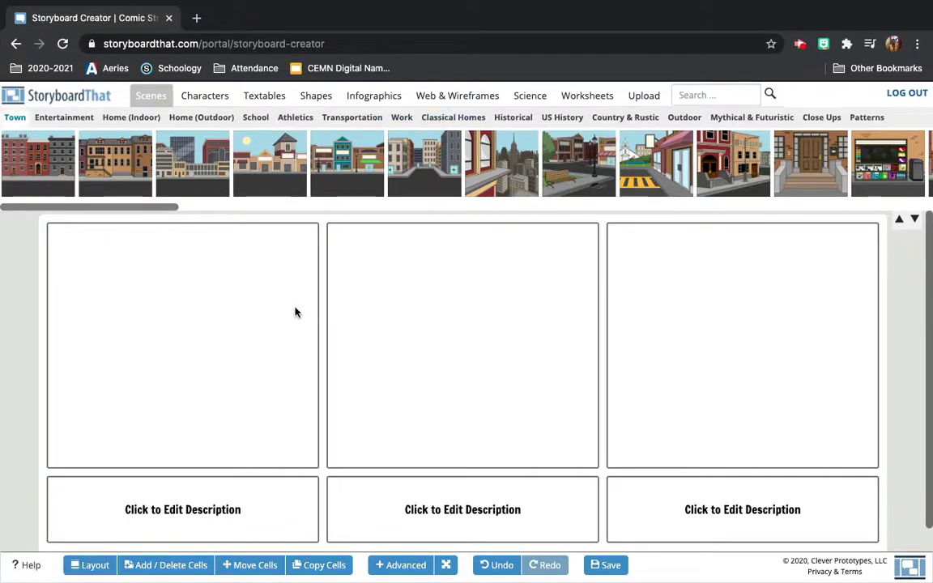
click(216, 498)
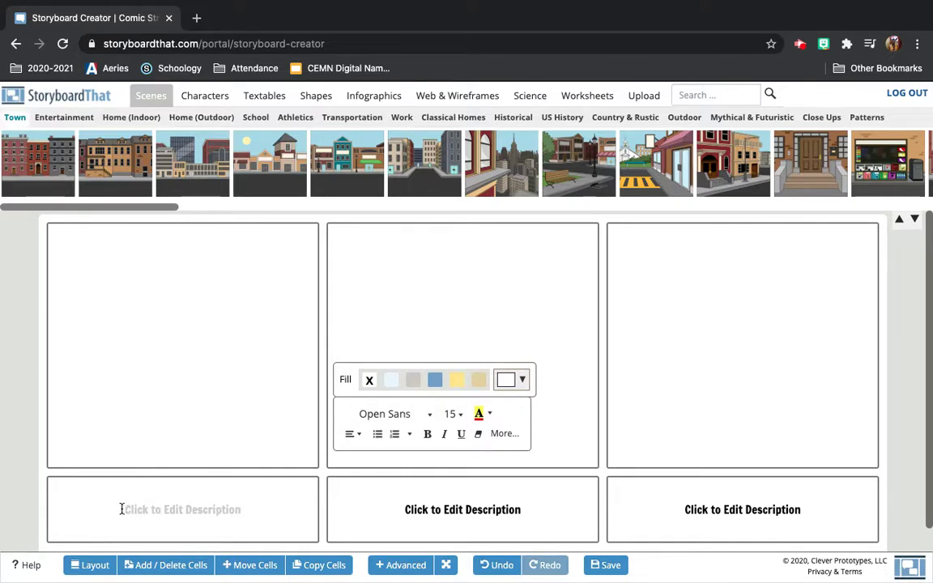
click(220, 350)
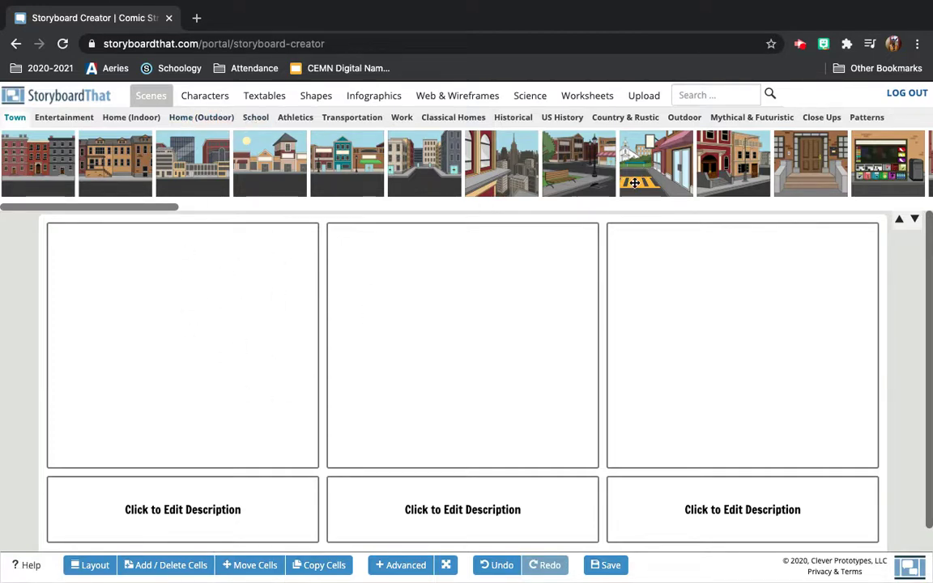
click(523, 115)
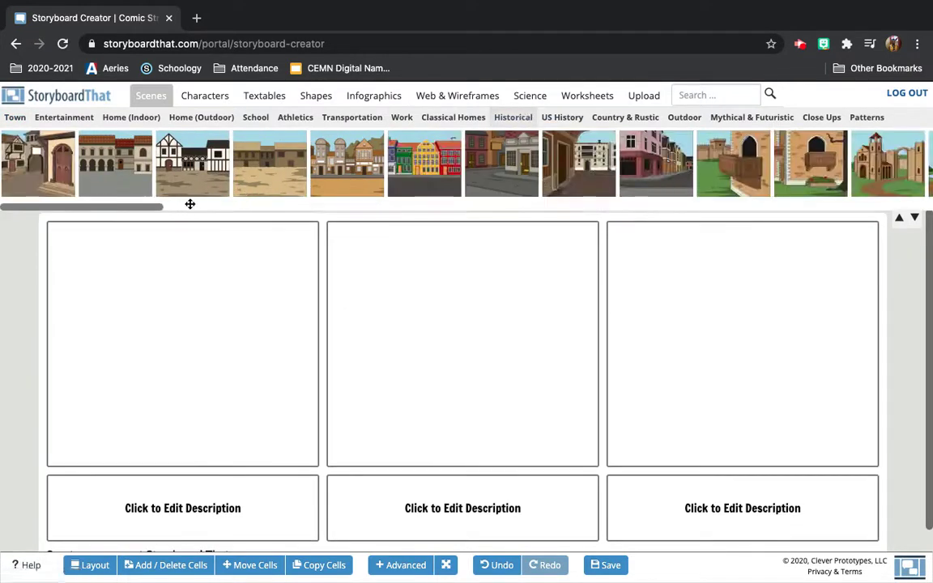
Browse the Historical and Outdoor scenes and place the wheat field background in the first cell.
drag(134, 209, 752, 233)
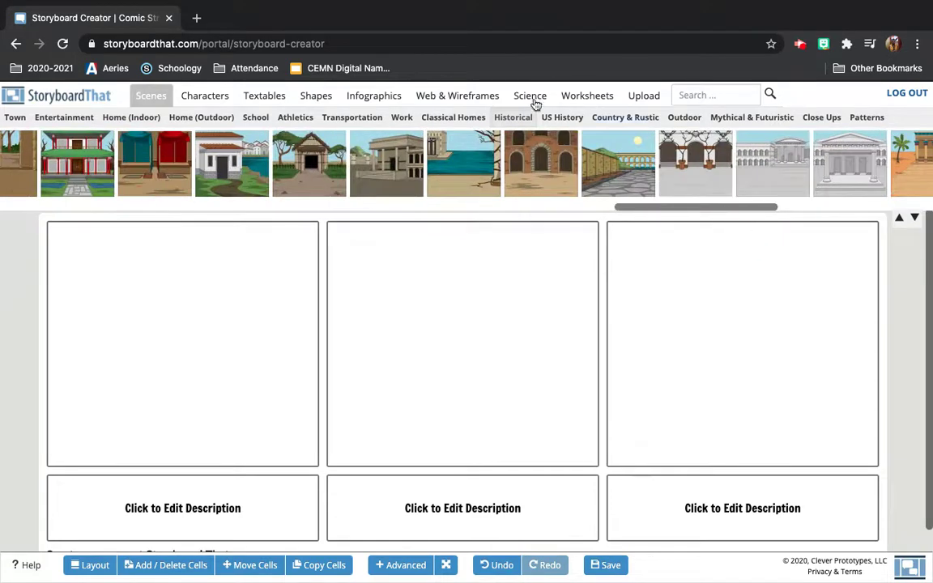
click(685, 117)
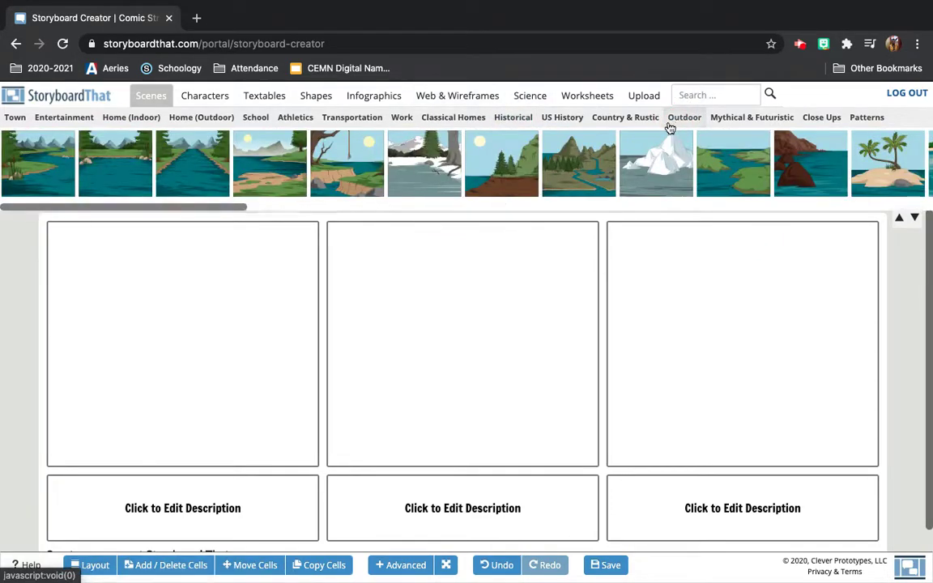
drag(149, 210, 466, 214)
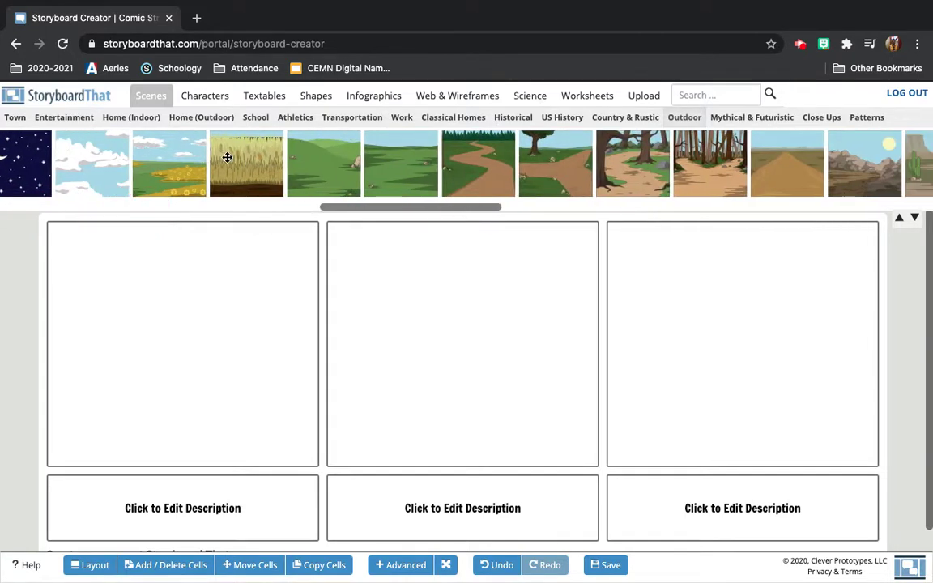
drag(227, 157, 222, 317)
click(231, 313)
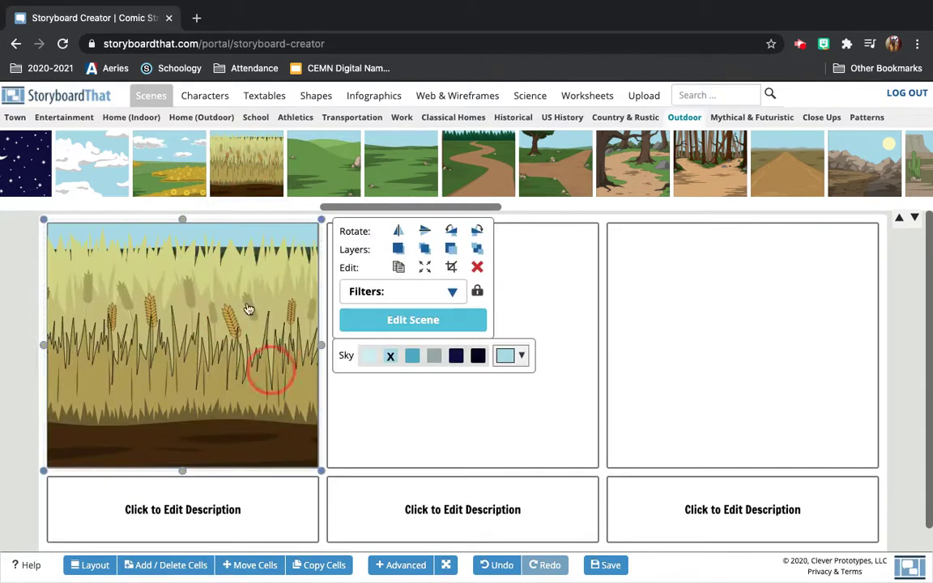
click(4, 345)
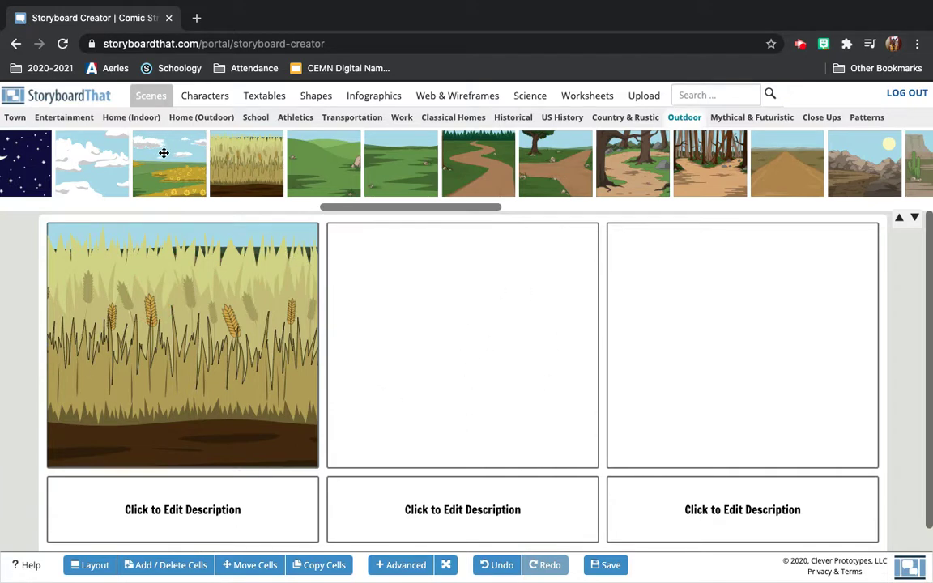
click(202, 98)
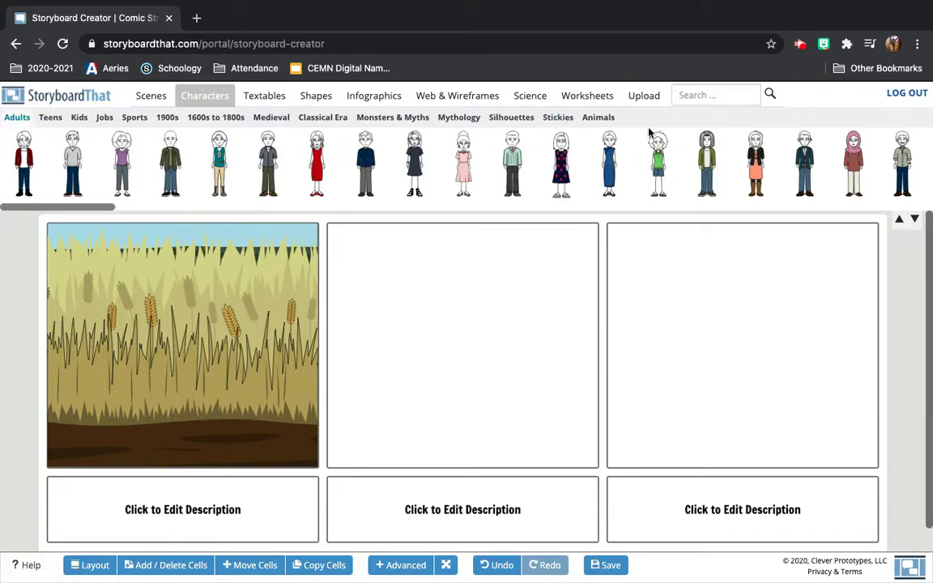
Browse the Teens, Kids, Jobs, Classical Era, Mythology and Medieval character categories.
click(50, 118)
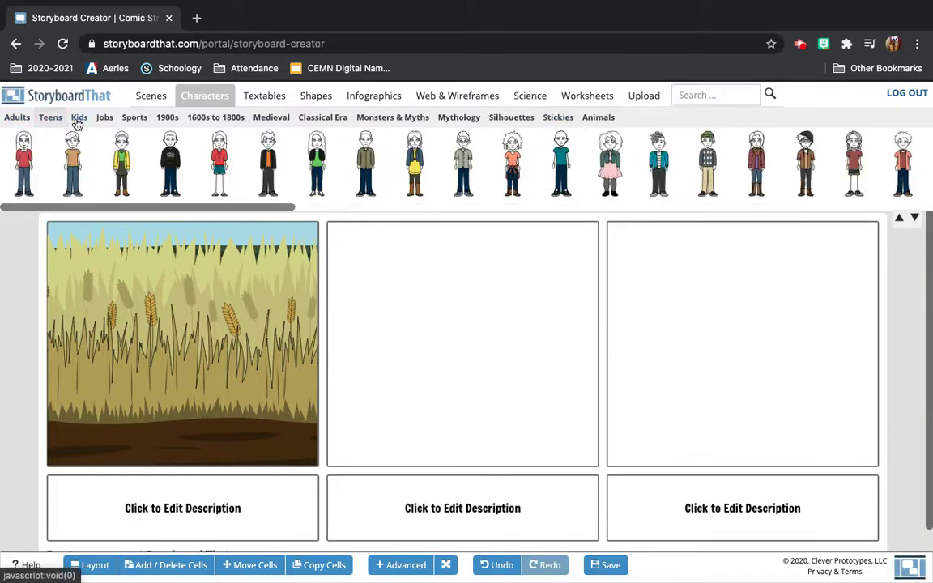
click(78, 120)
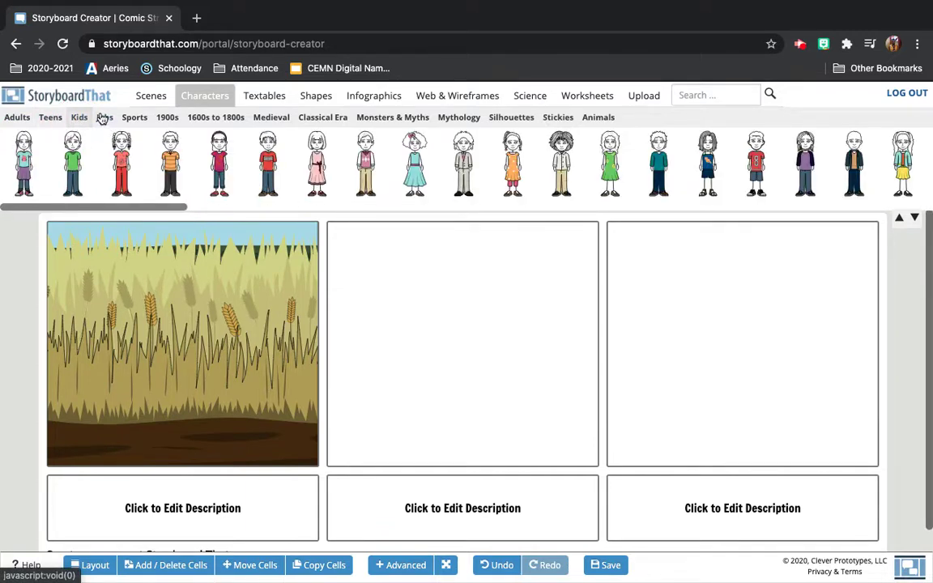
click(104, 119)
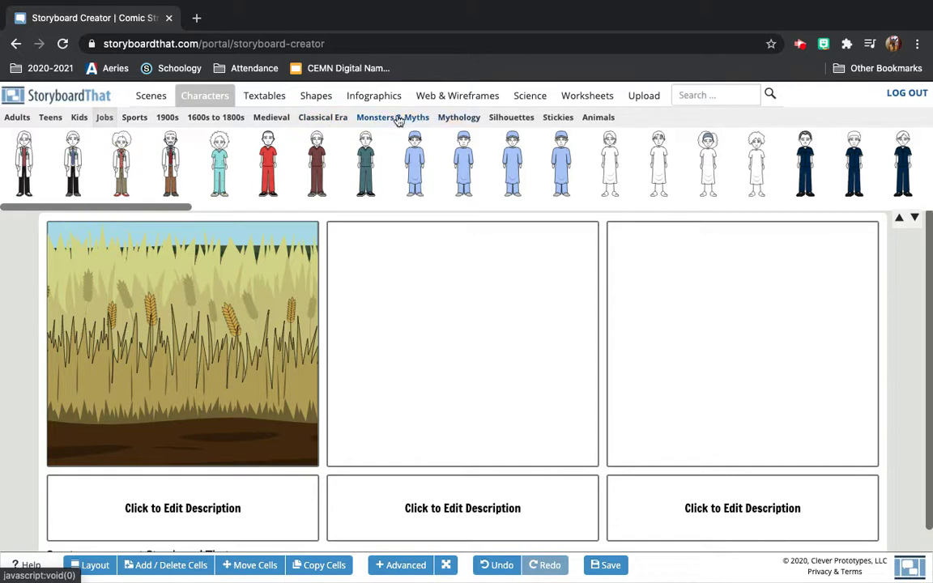
click(305, 119)
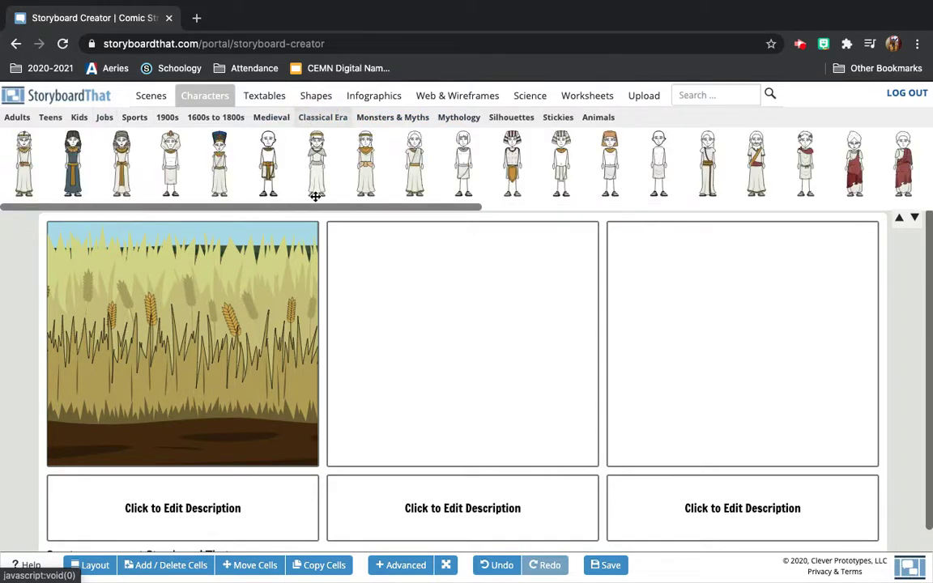
drag(294, 213, 806, 242)
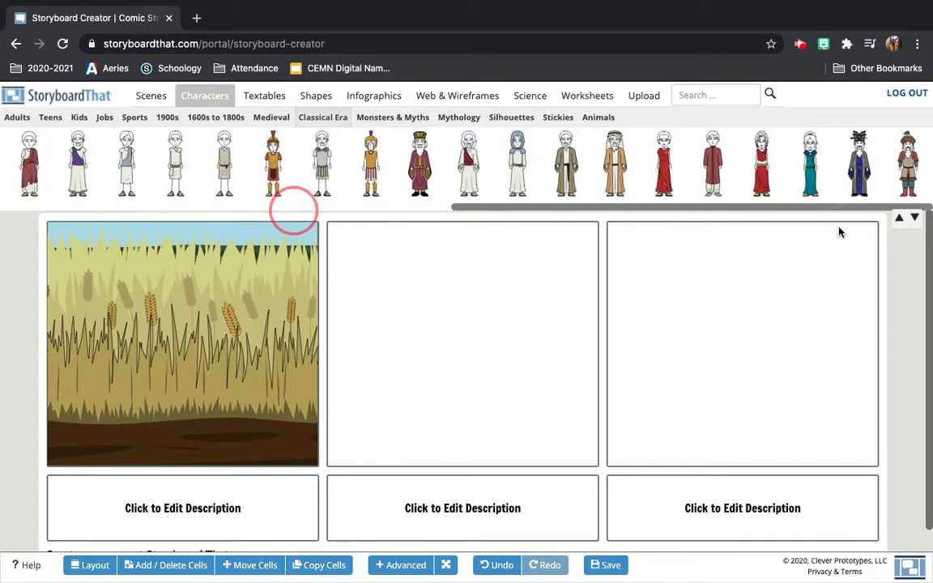
scroll(519, 170, left, 10)
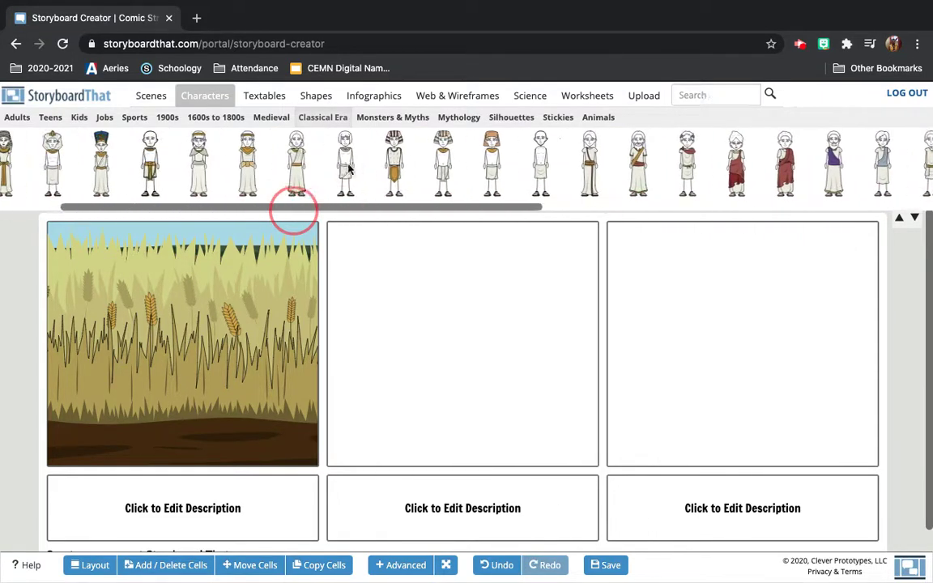
scroll(348, 169, left, 4)
scroll(316, 166, right, 5)
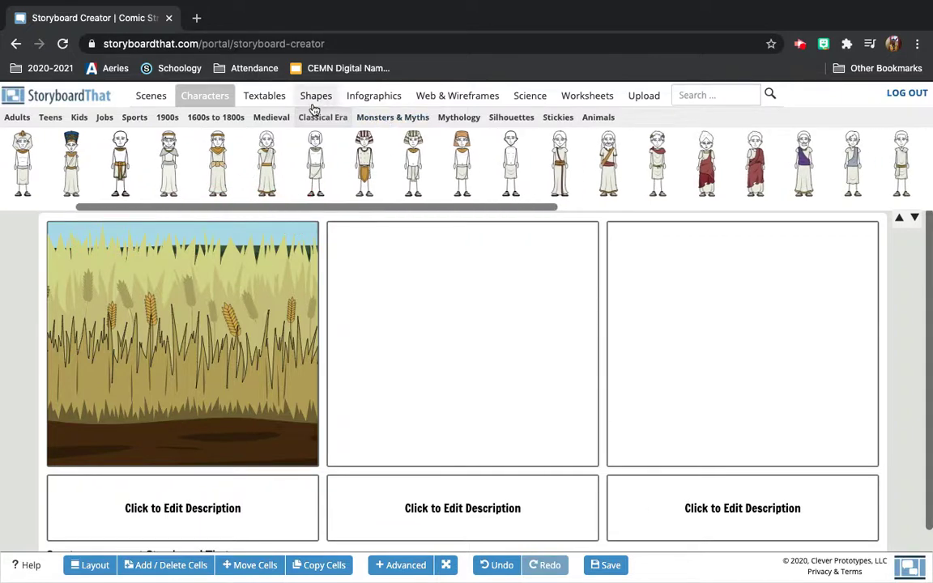
click(442, 117)
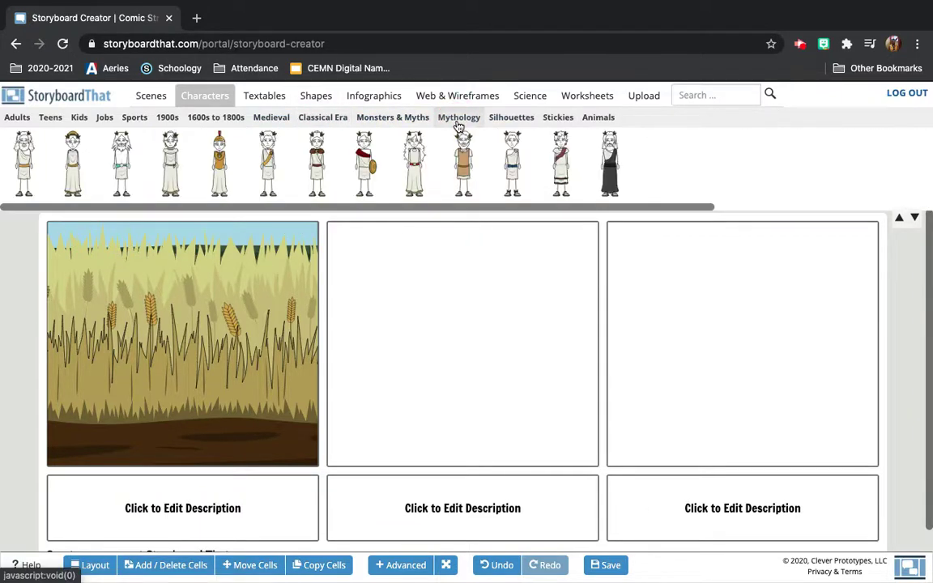
click(271, 118)
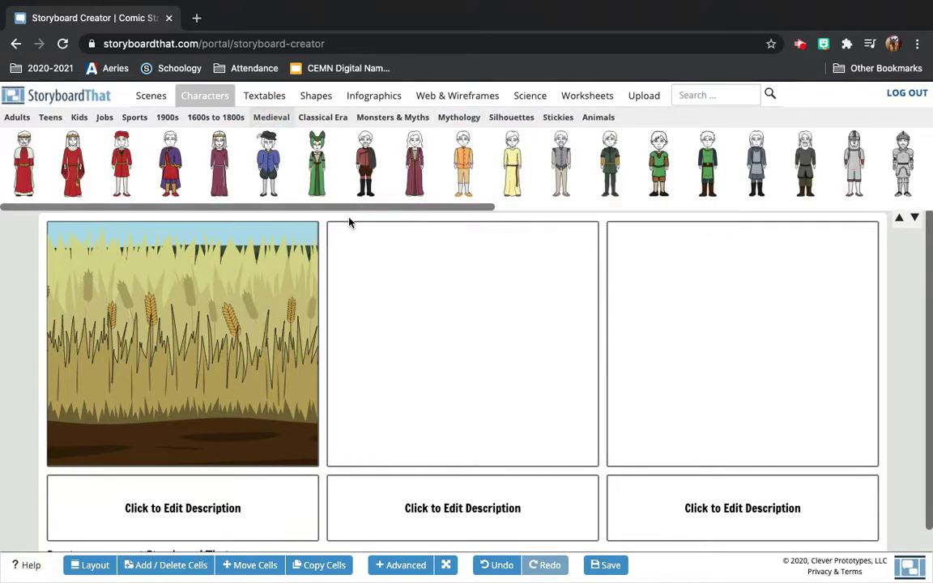
Place the green-dressed medieval woman in the second cell, then remove her.
drag(337, 203, 510, 259)
click(525, 263)
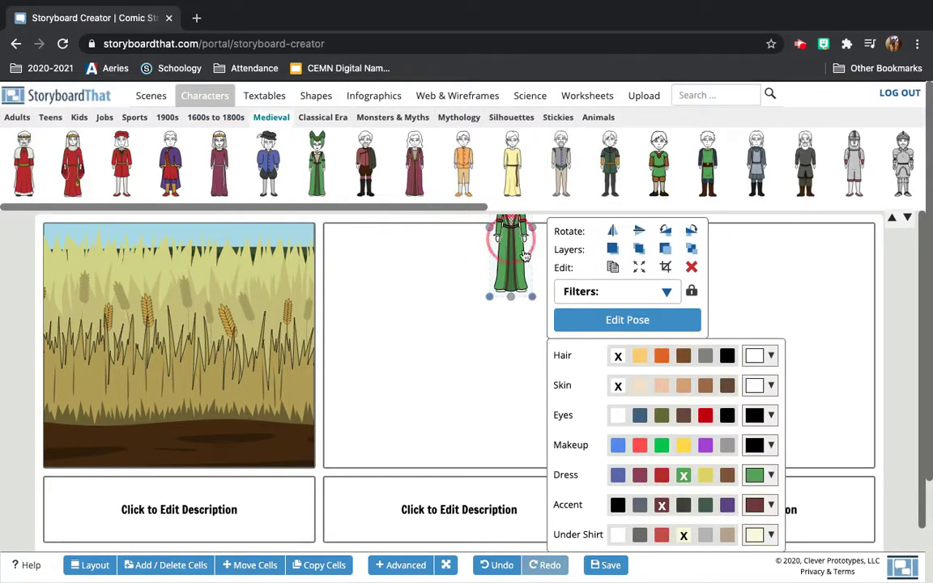
click(691, 266)
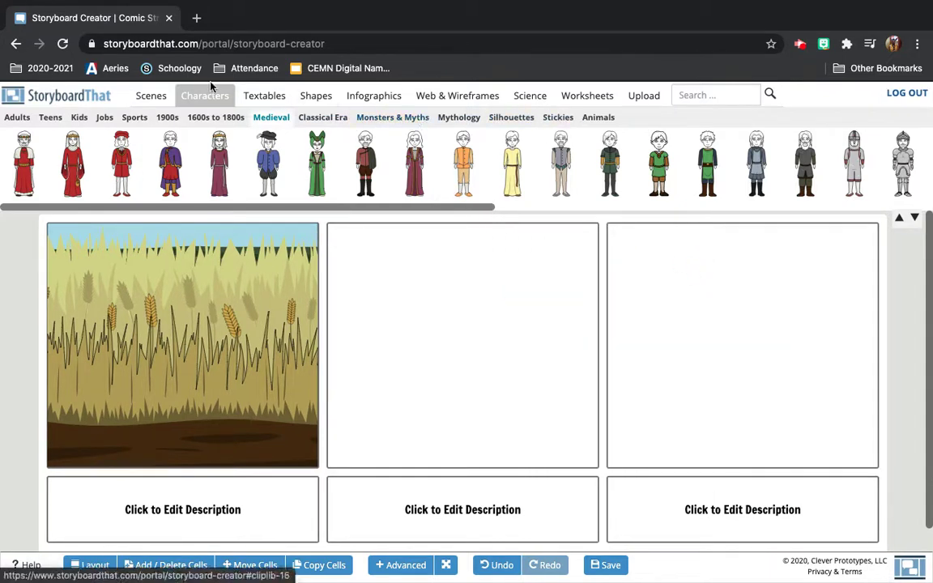
Scroll through the Classical Era, Medieval and Mythology character strips.
click(335, 122)
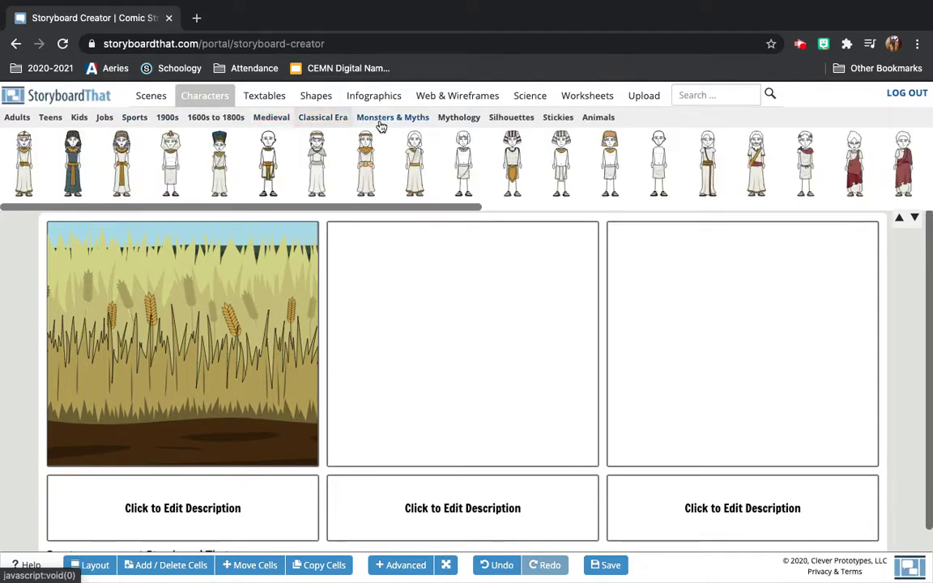
click(377, 214)
drag(376, 213, 827, 263)
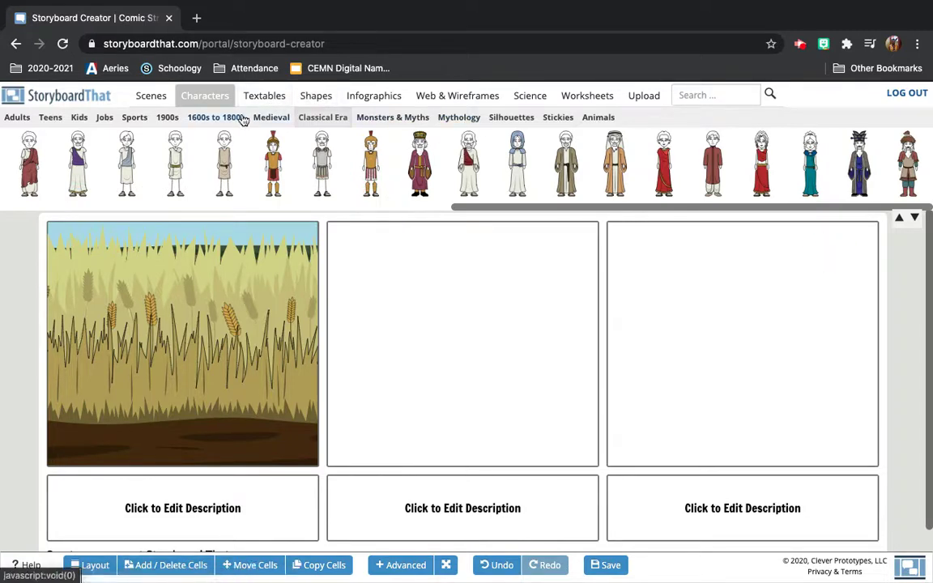
click(274, 118)
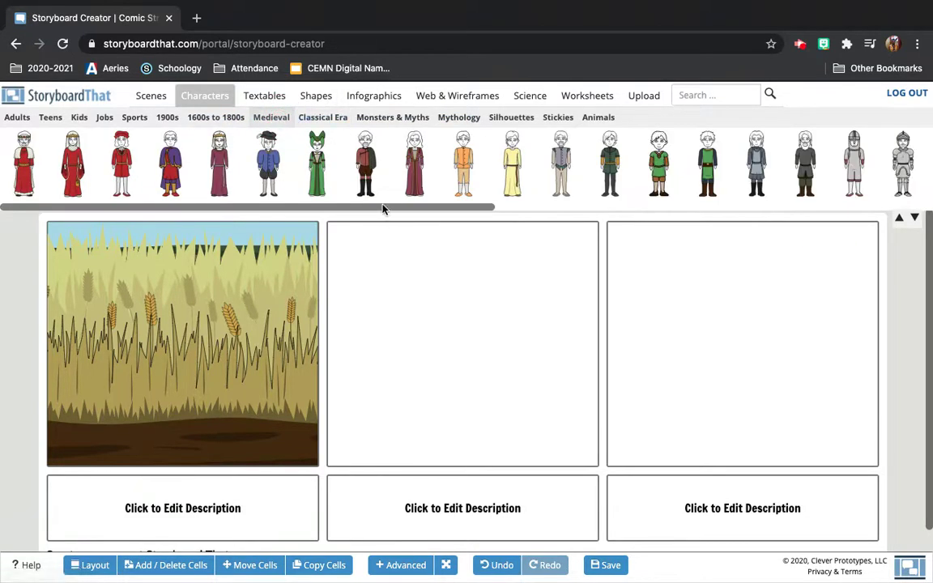
drag(384, 209, 786, 193)
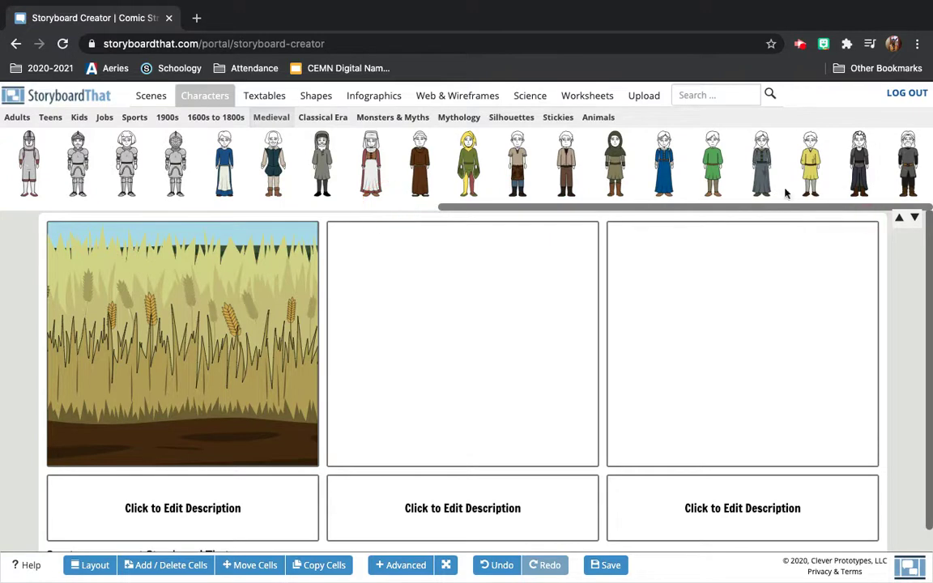
click(469, 118)
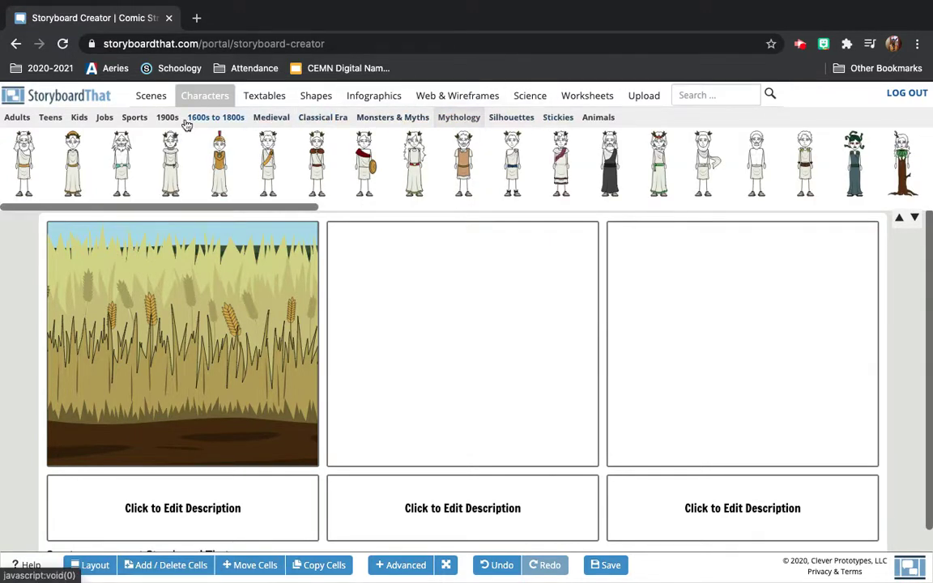
drag(300, 209, 101, 209)
Search the art library for 'cave man' and load more results.
click(699, 96)
text(c)
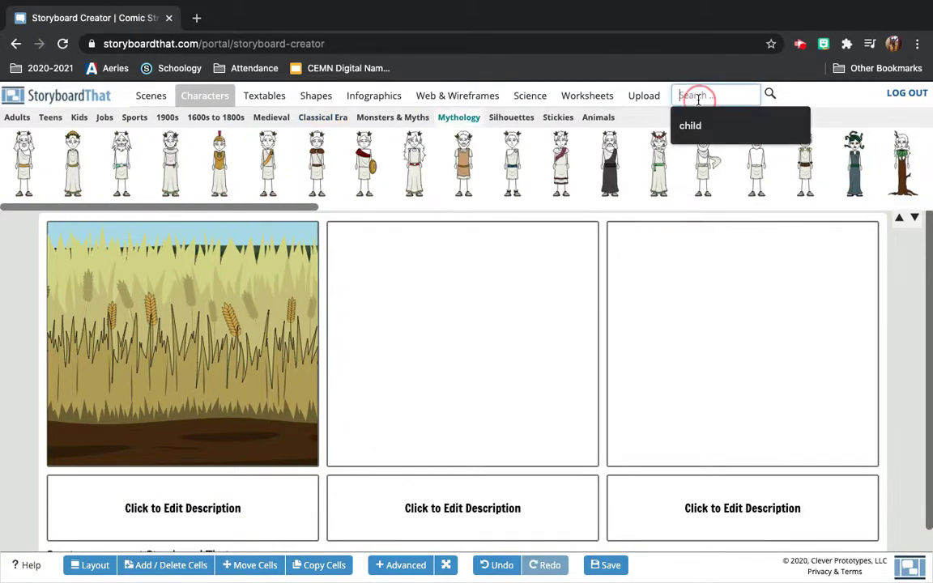
text(ave man)
key(Return)
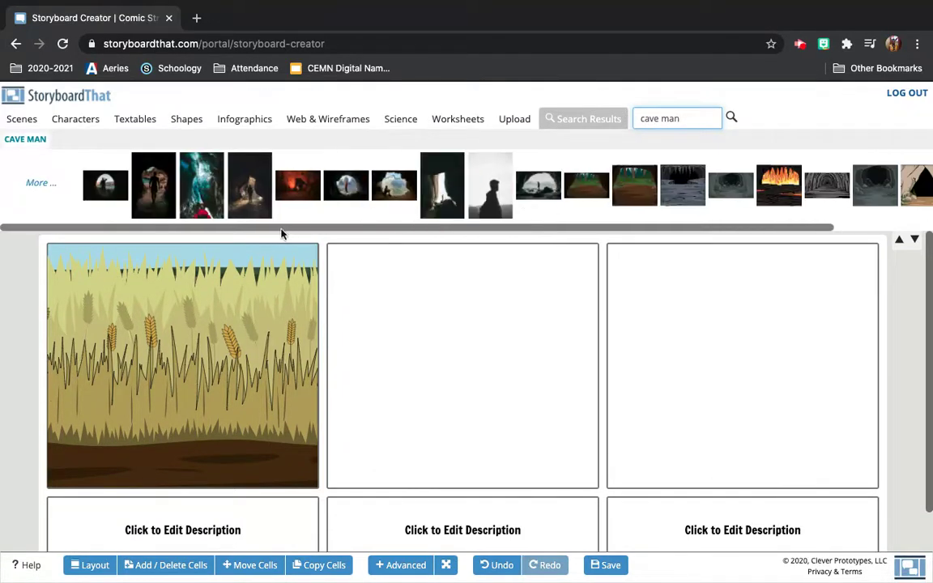
drag(284, 232, 535, 228)
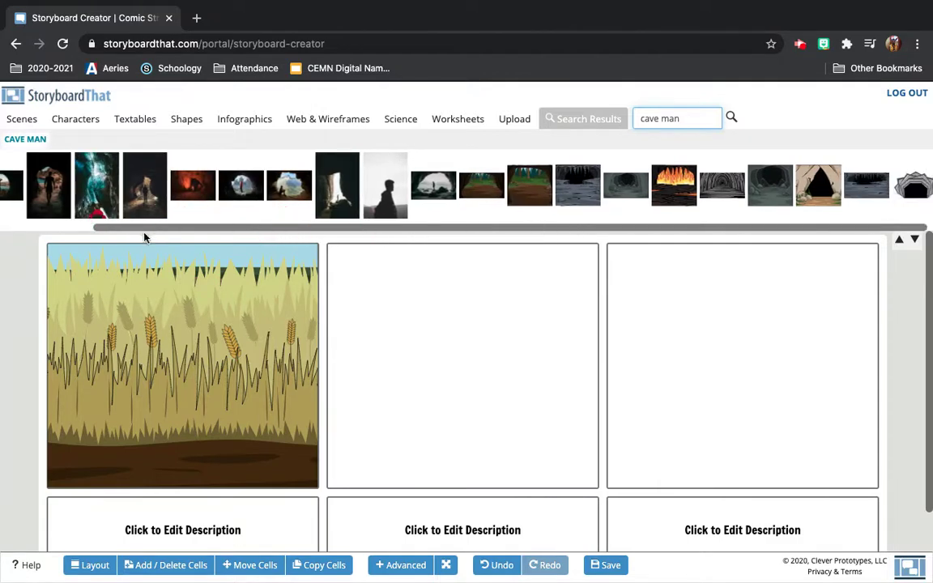
drag(134, 231, 51, 209)
click(37, 185)
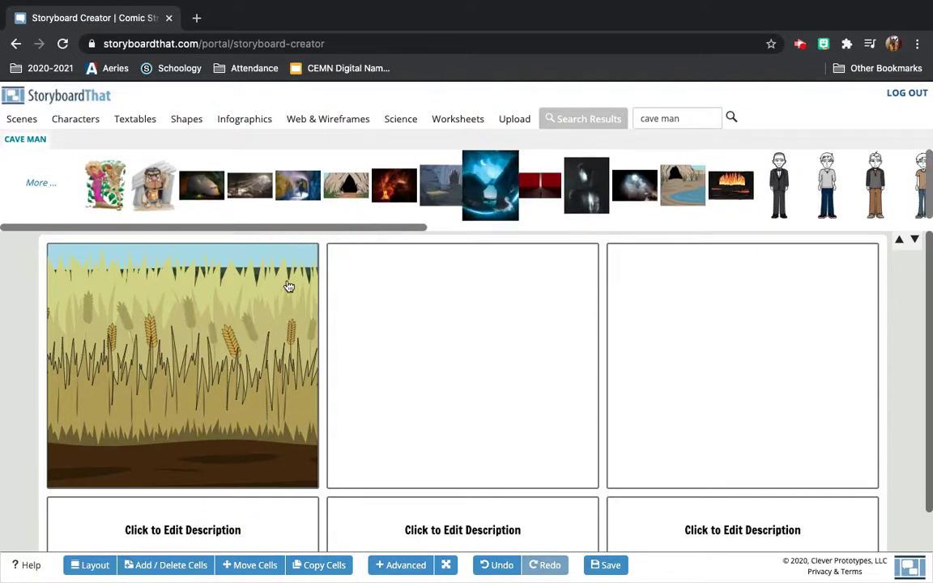
Drag a teen from Characters > Teens into the middle of the wheat field.
click(76, 120)
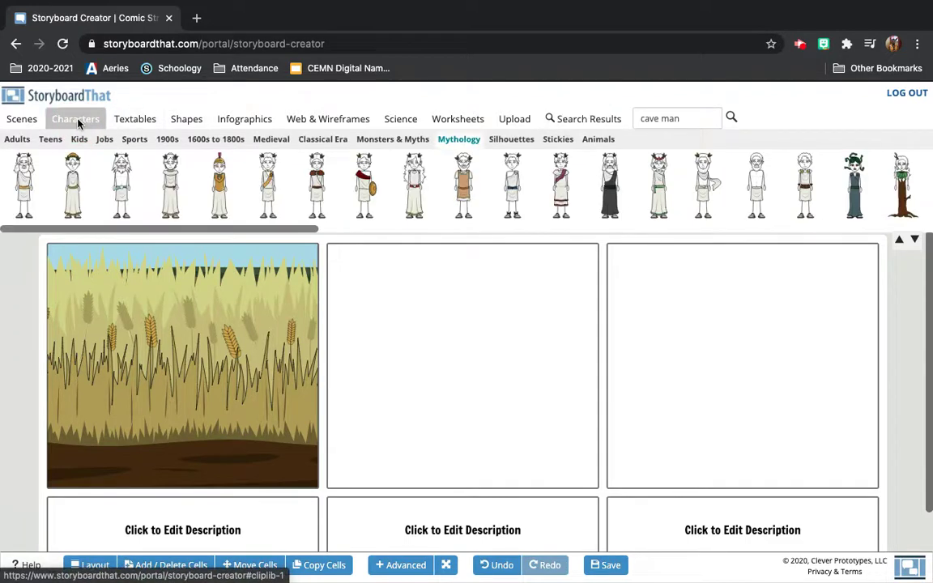
click(52, 139)
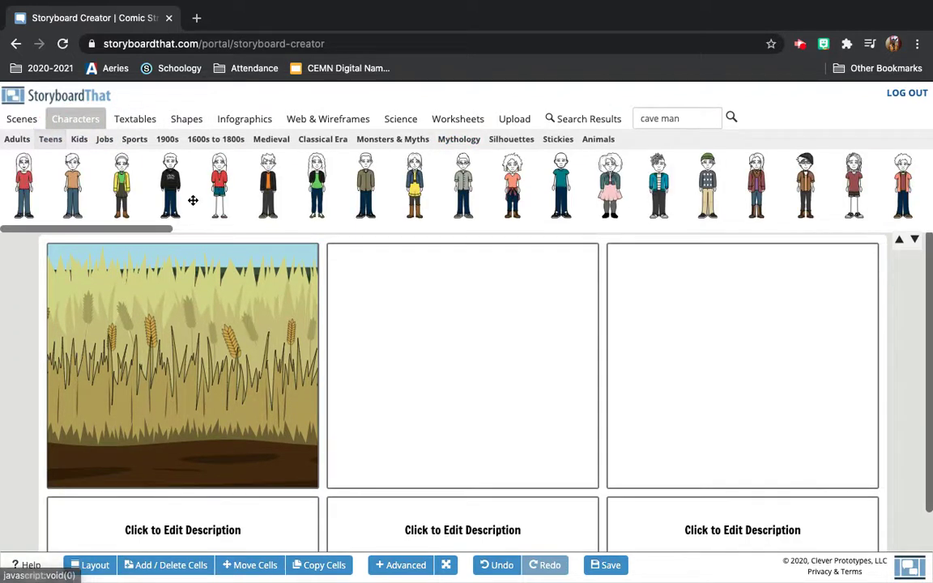
drag(362, 185, 212, 357)
Recolour the teen with brown hair, tan skin, a light grey shirt and brown trousers.
click(119, 378)
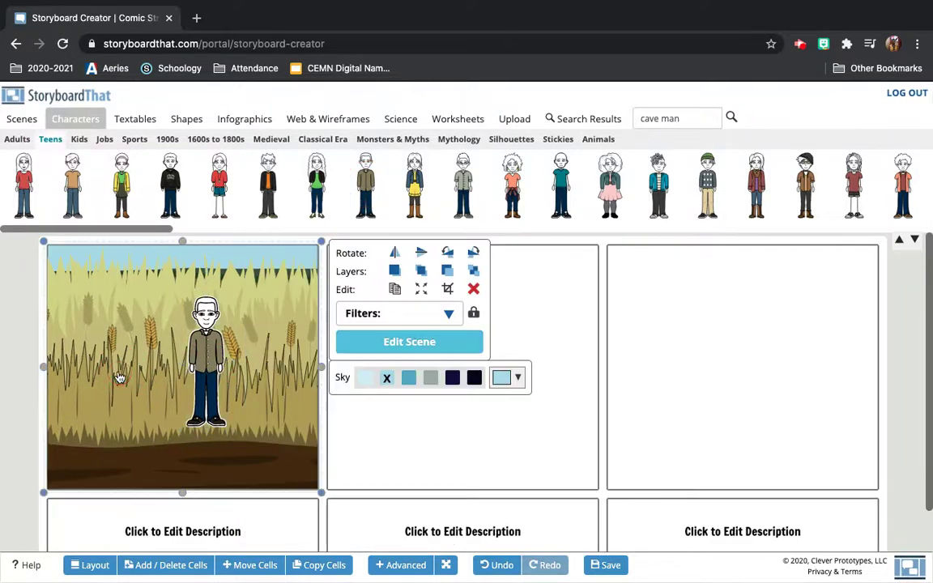
click(206, 369)
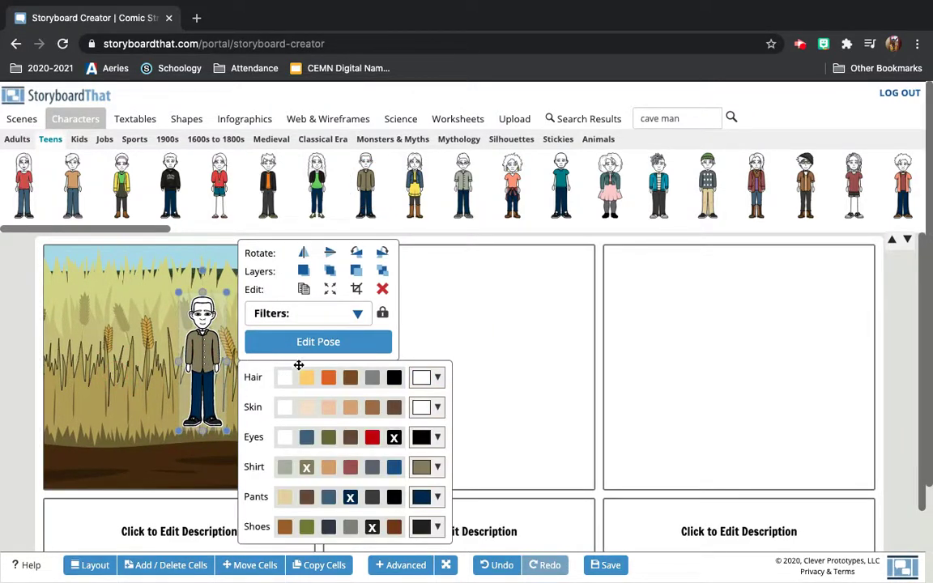
click(348, 379)
click(328, 408)
click(350, 408)
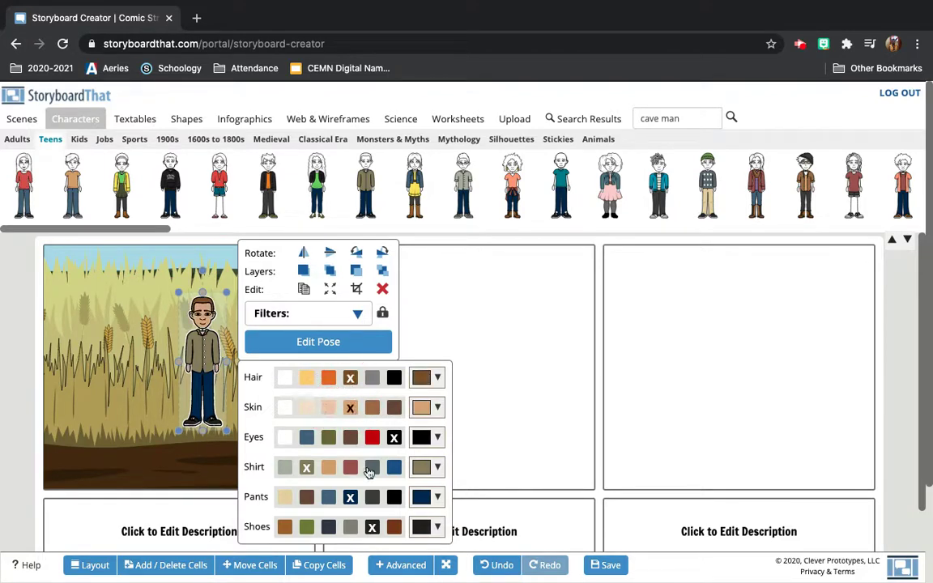
click(285, 468)
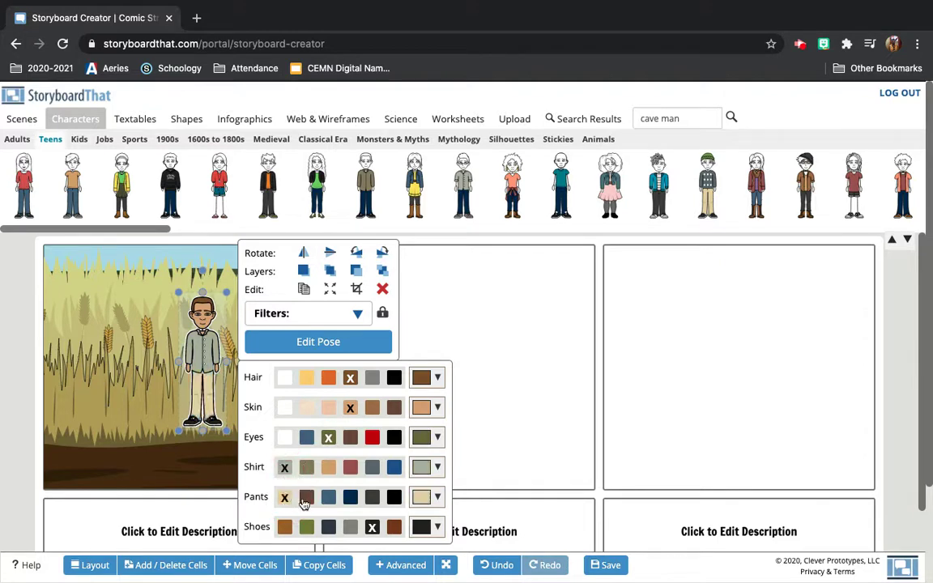
click(305, 497)
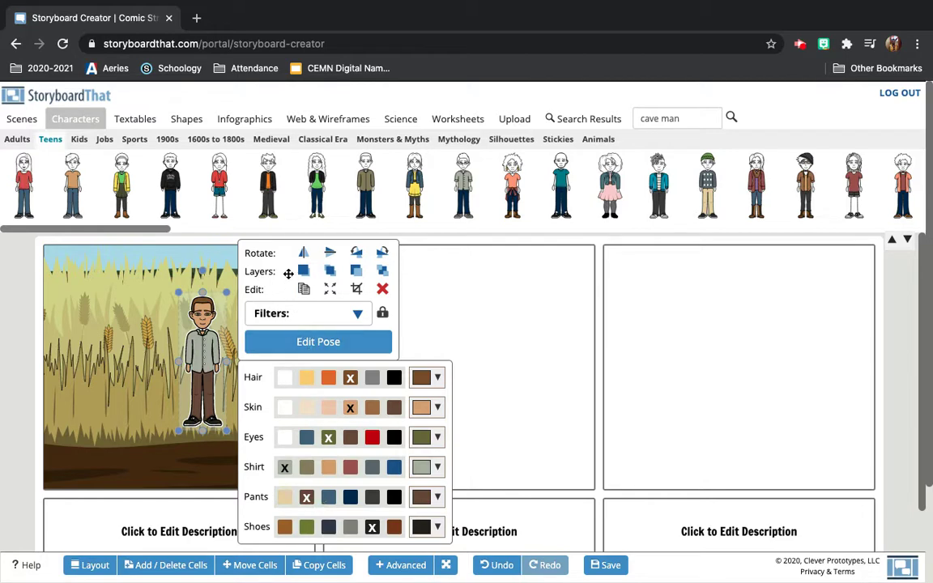
click(331, 344)
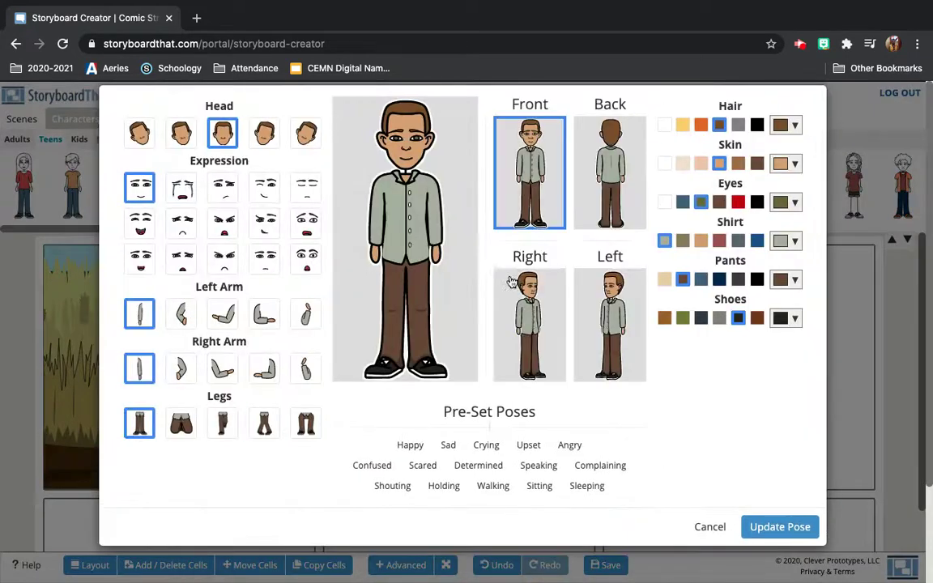
Try several preset poses, then give the teen a sad expression.
click(600, 470)
click(590, 484)
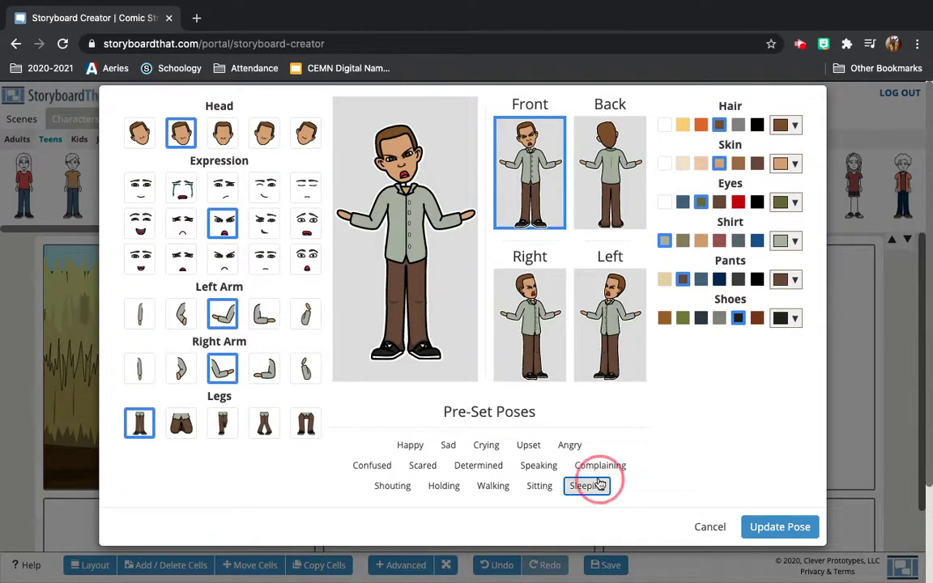
click(539, 485)
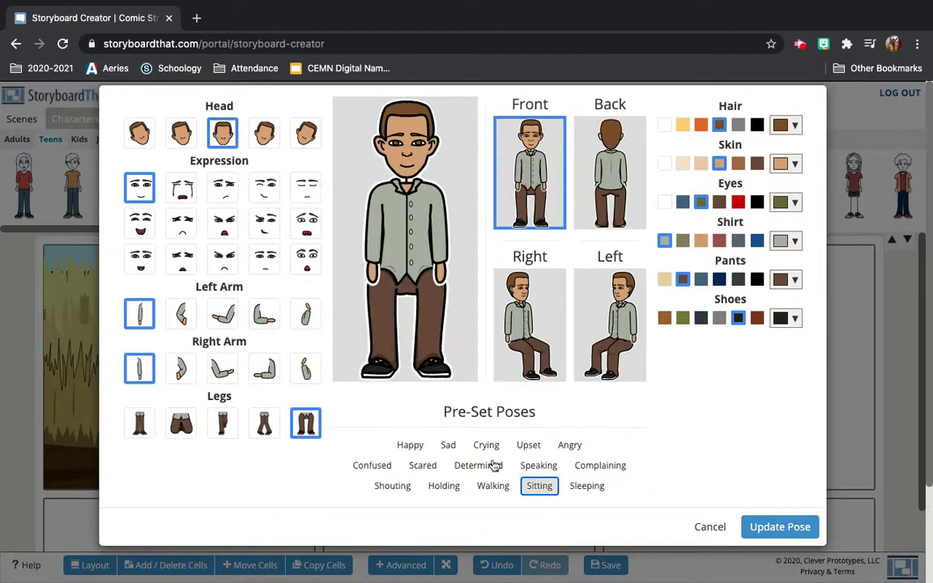
click(410, 445)
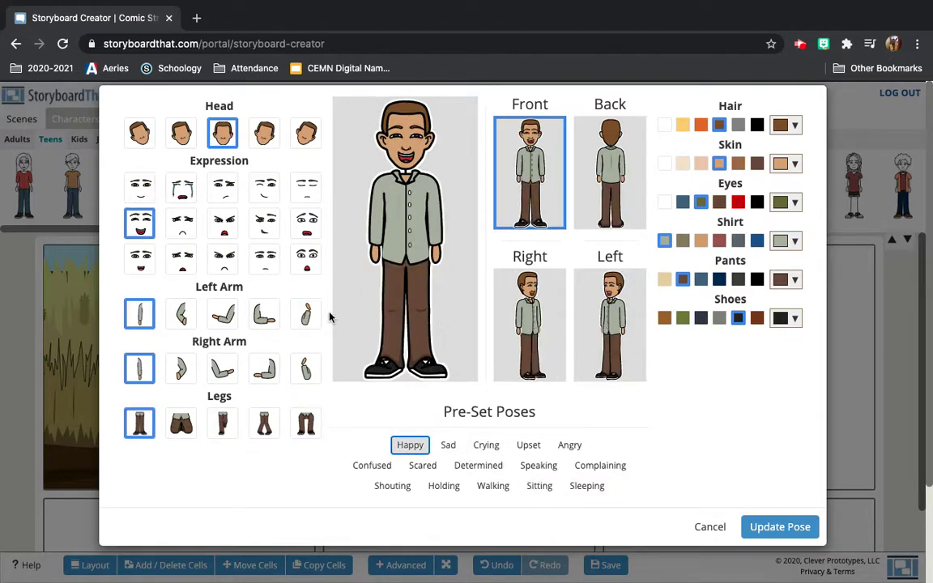
click(408, 445)
click(143, 191)
click(181, 257)
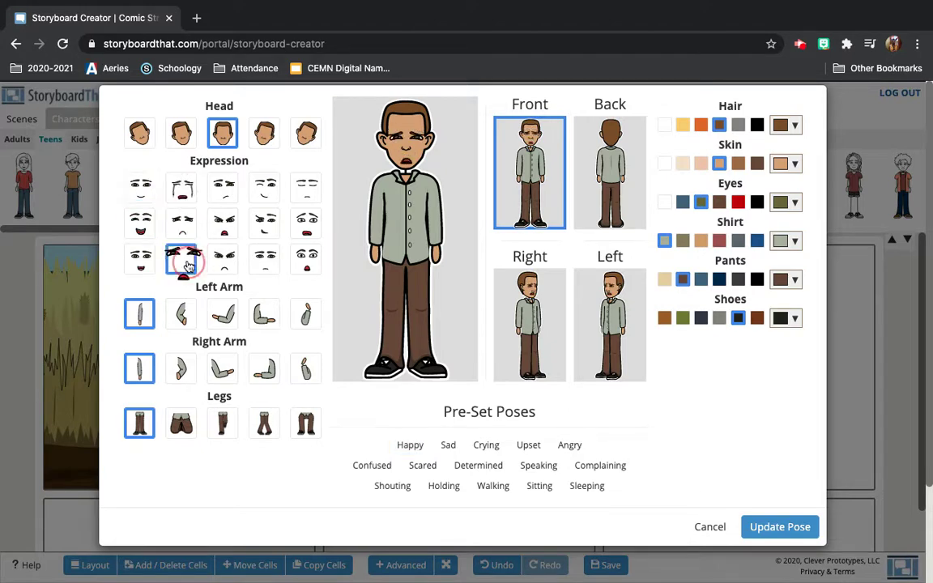
Pose the teen seated with left hand on hip and right arm outstretched, and apply it.
click(182, 315)
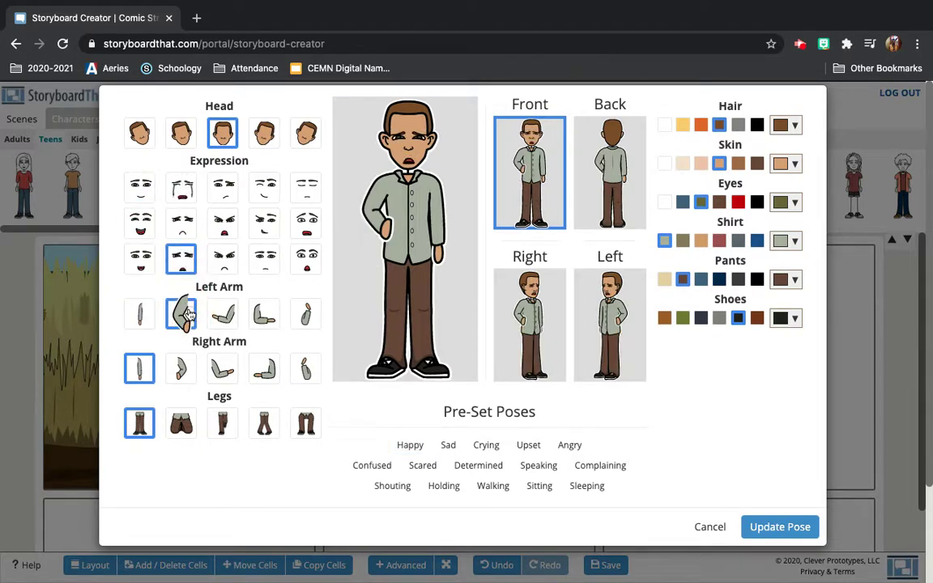
click(222, 369)
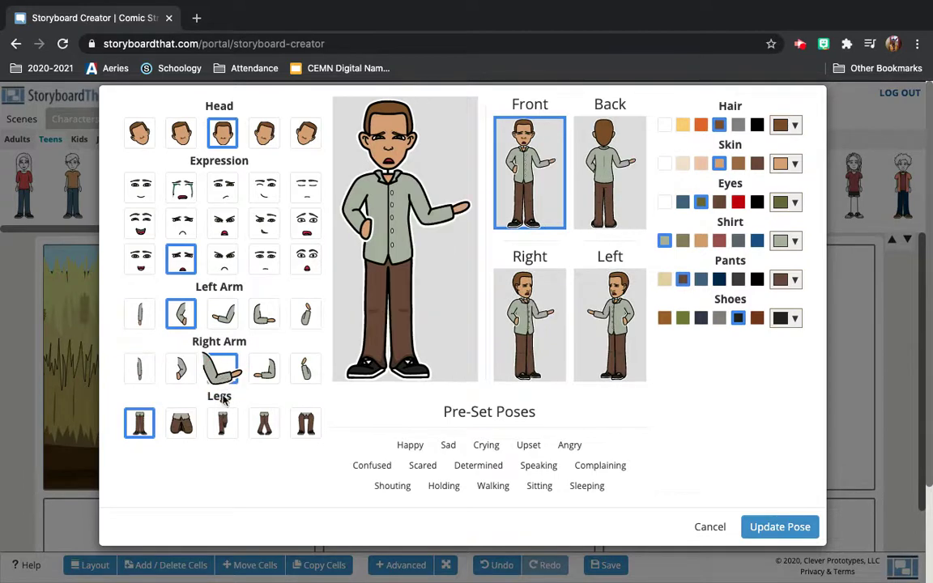
click(182, 423)
click(137, 424)
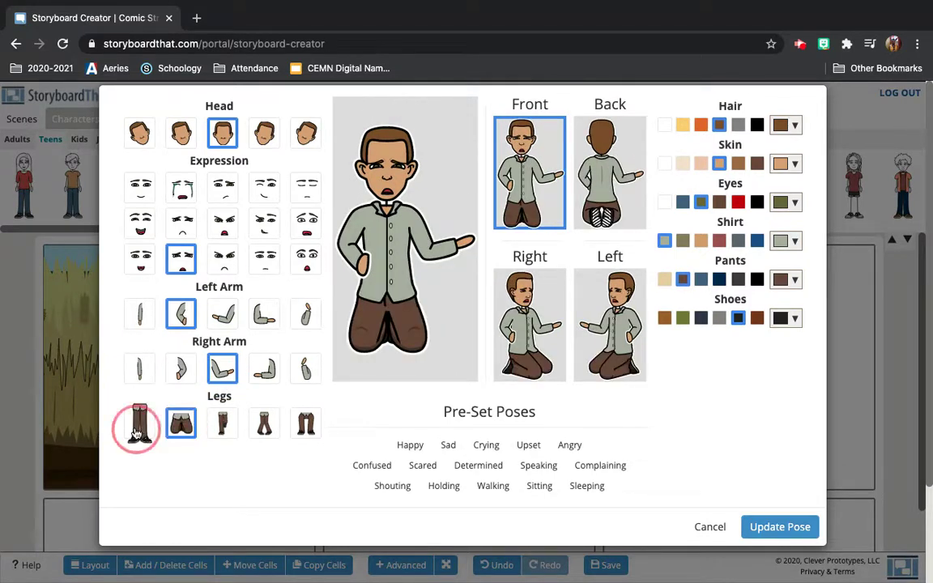
click(262, 424)
click(233, 431)
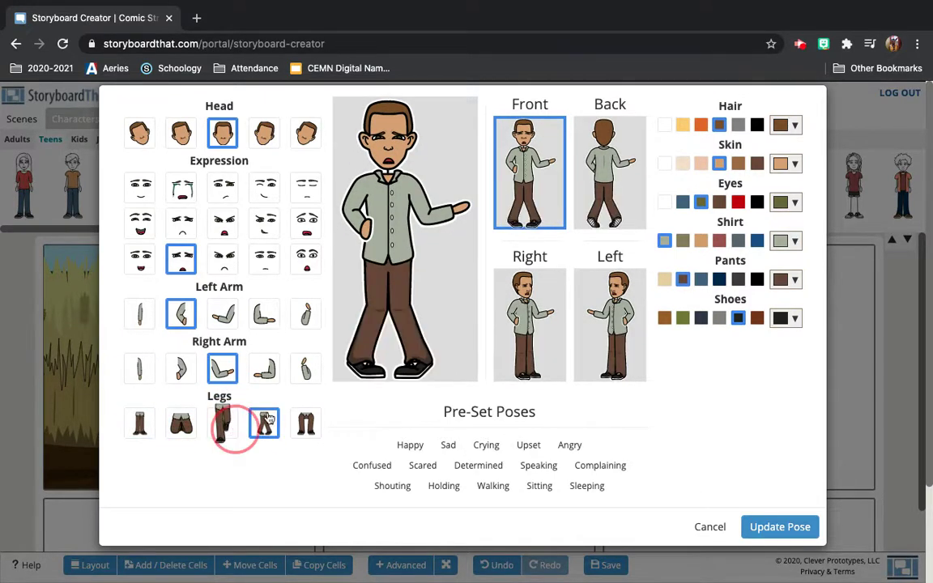
click(306, 424)
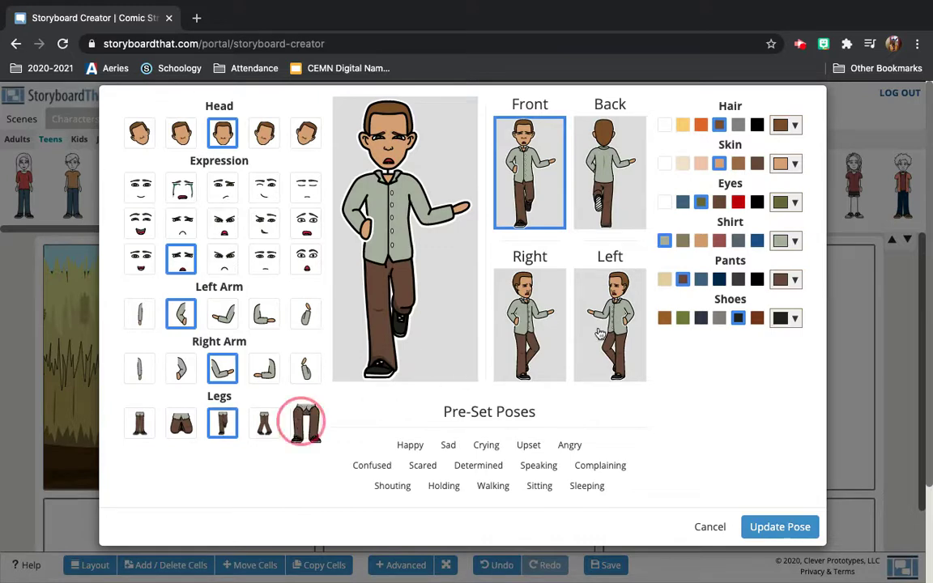
click(774, 528)
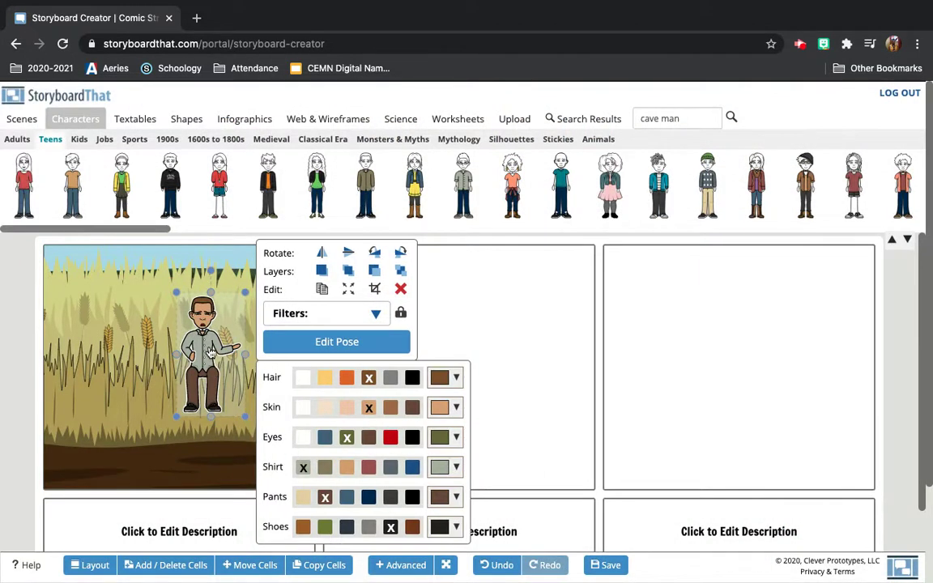
Add a speech bubble to the wheat-field cell and move it beside the man's head.
click(134, 119)
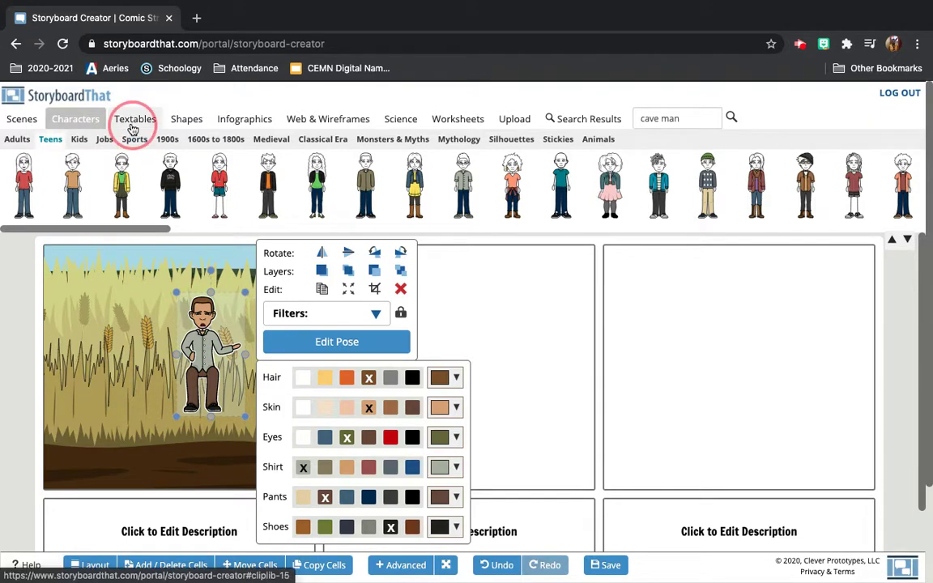
drag(123, 185, 187, 377)
click(177, 307)
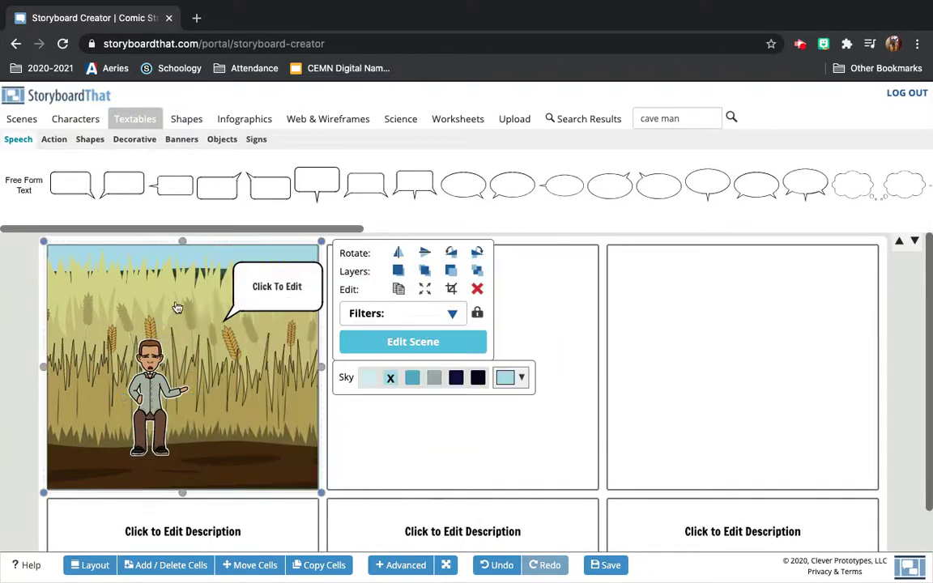
drag(241, 292, 190, 316)
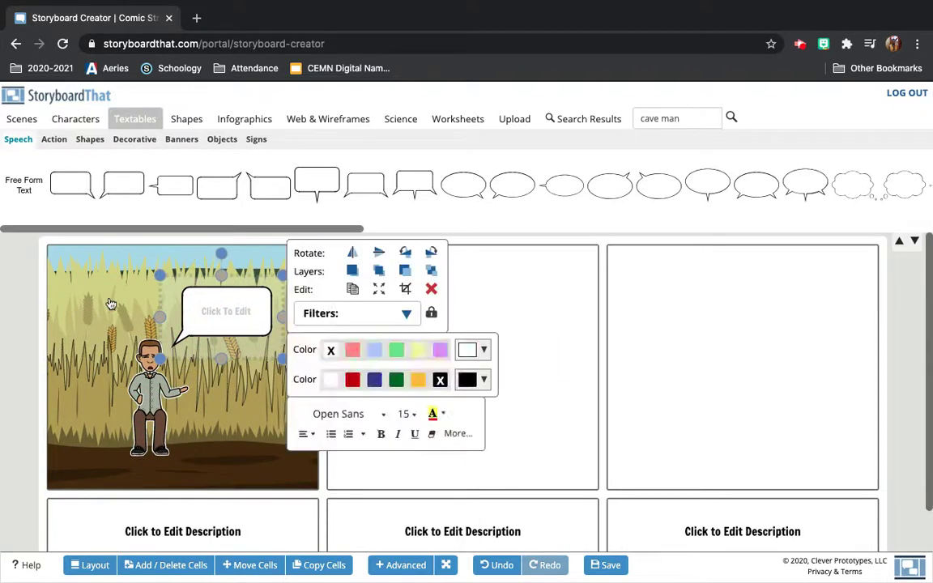
Try a light-blue fill on the speech bubble, then set it back to white.
click(229, 275)
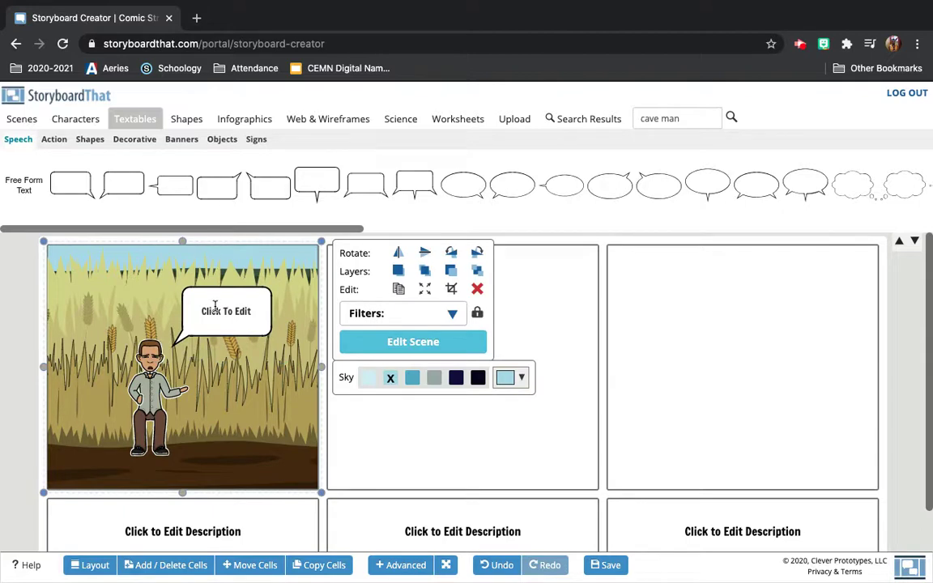
click(214, 306)
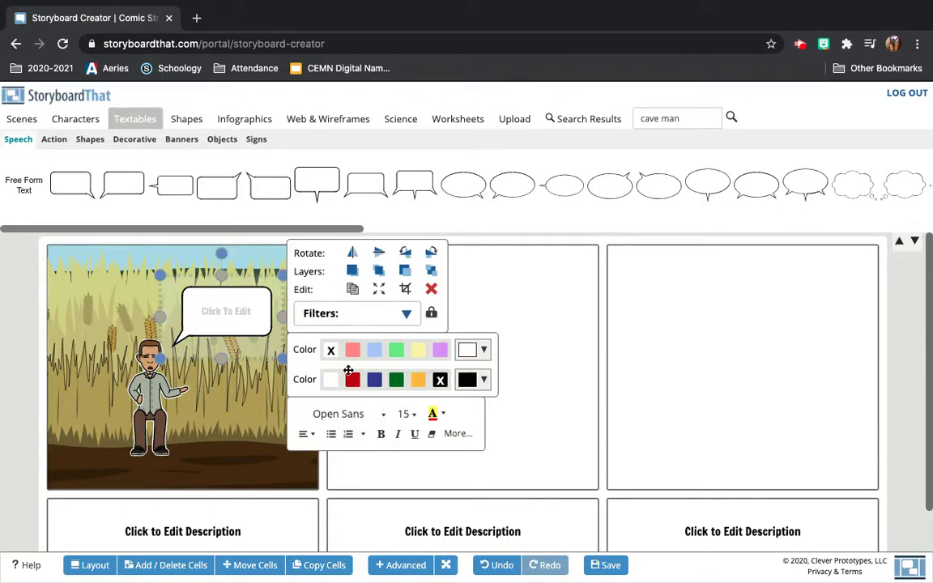
click(375, 354)
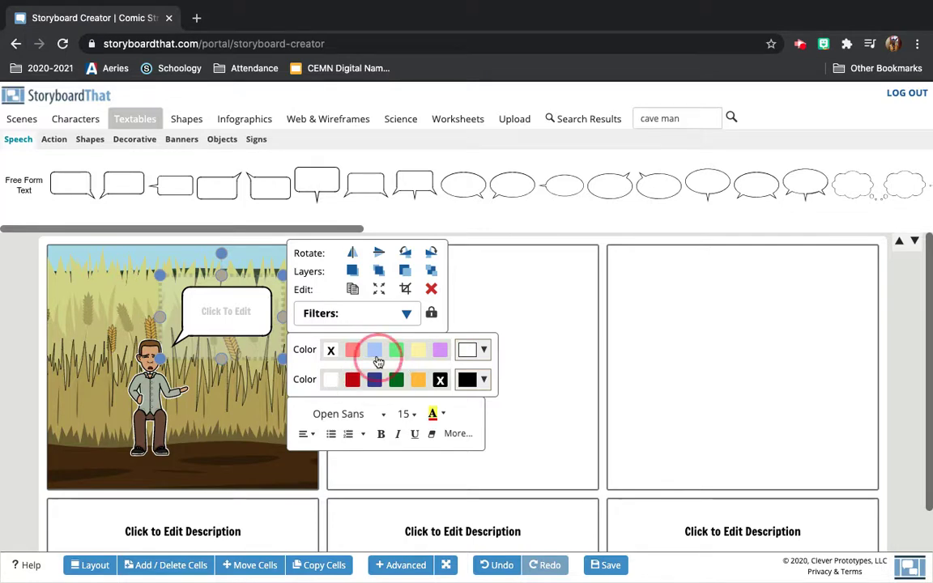
click(332, 353)
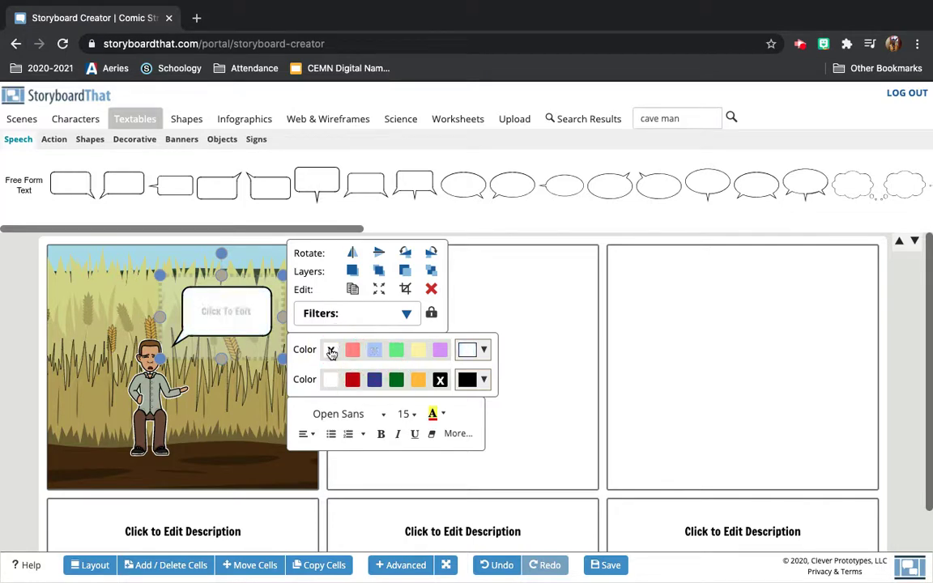
click(208, 385)
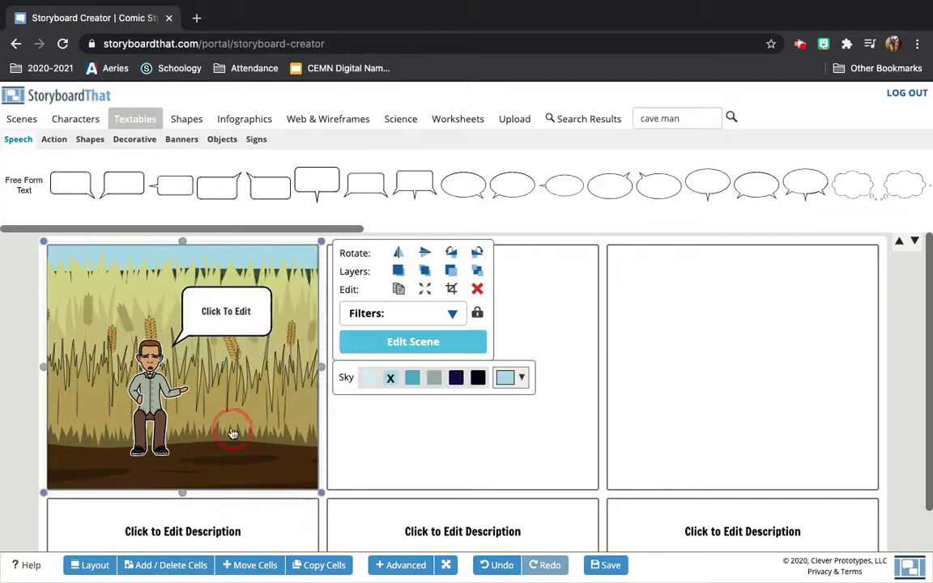
click(154, 402)
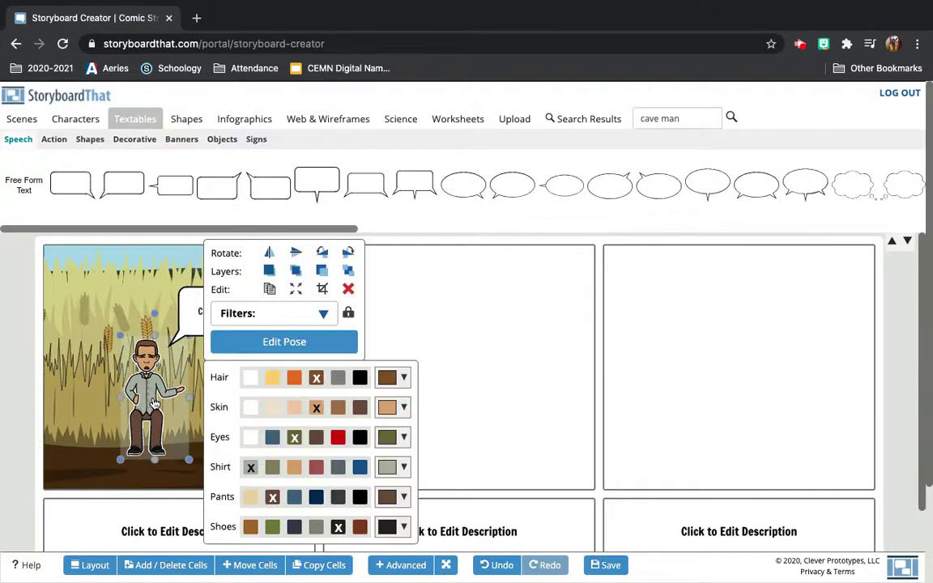
click(153, 314)
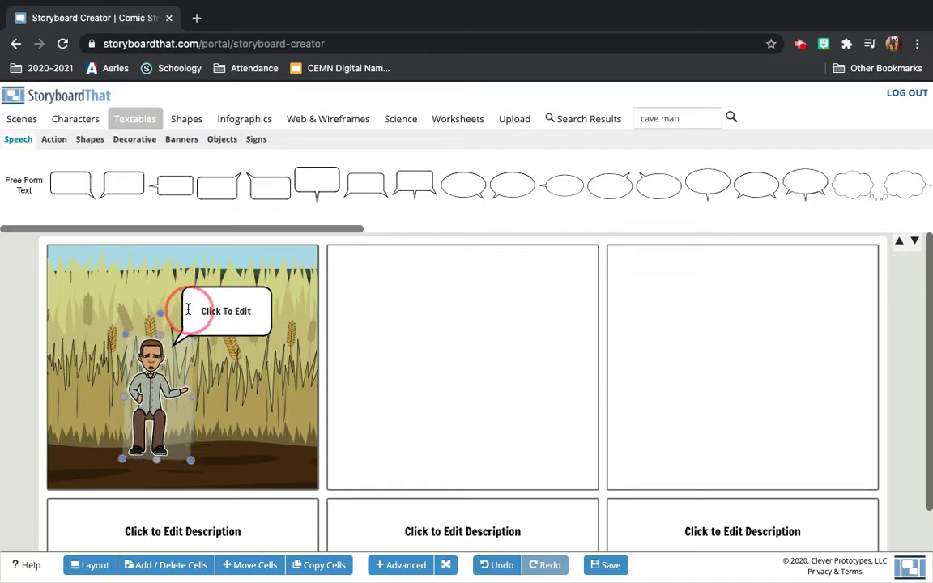
click(179, 318)
click(150, 309)
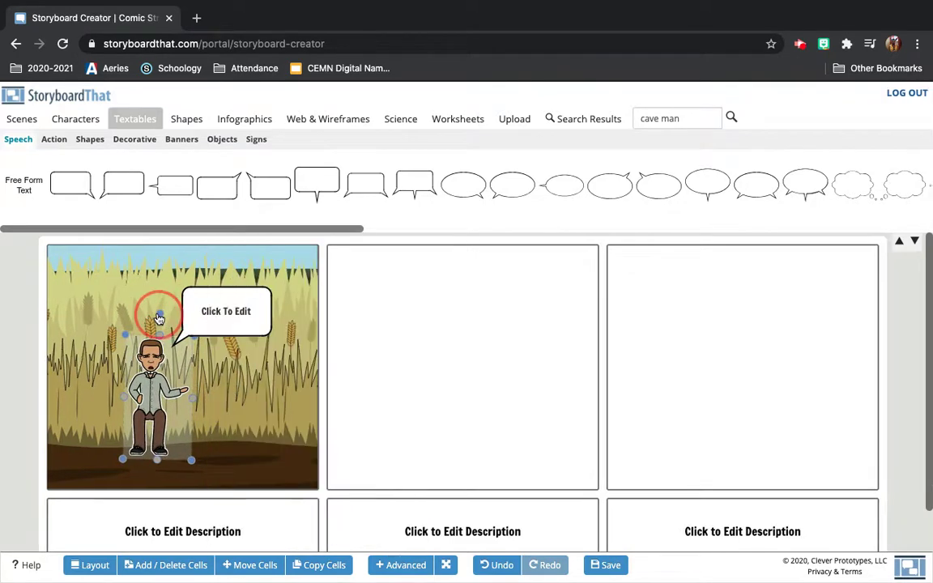
click(159, 324)
click(274, 255)
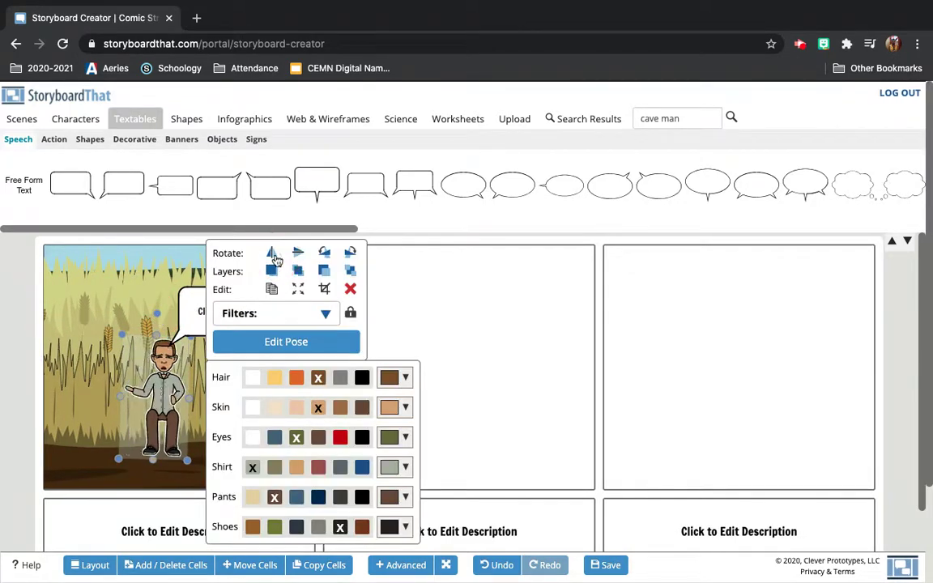
click(274, 254)
click(274, 254)
click(274, 254)
click(274, 254)
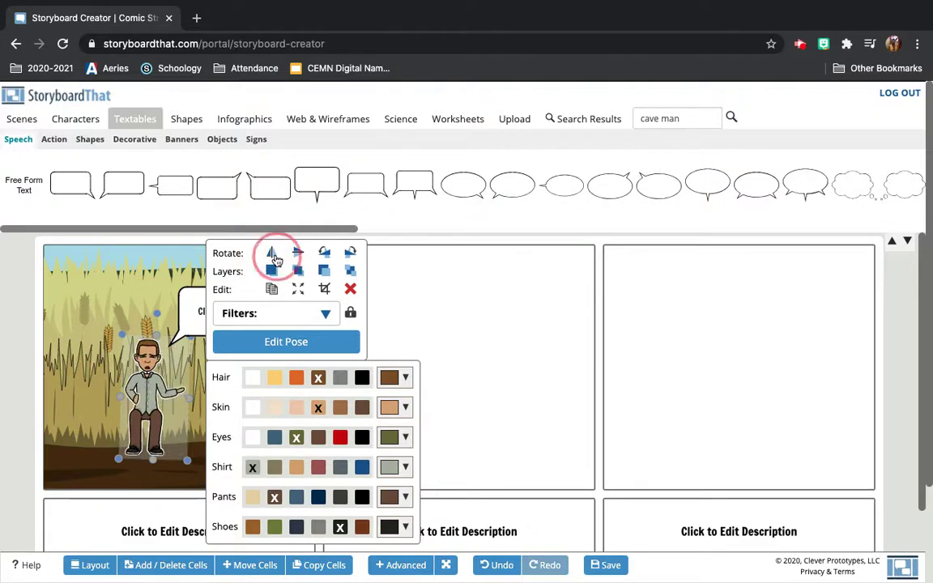
click(274, 255)
click(298, 254)
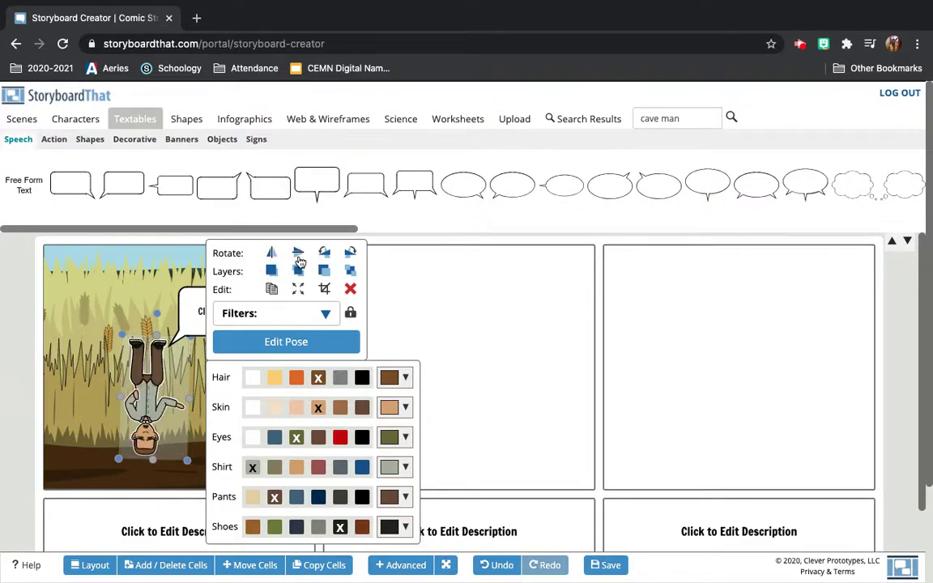
click(298, 254)
click(318, 256)
click(321, 257)
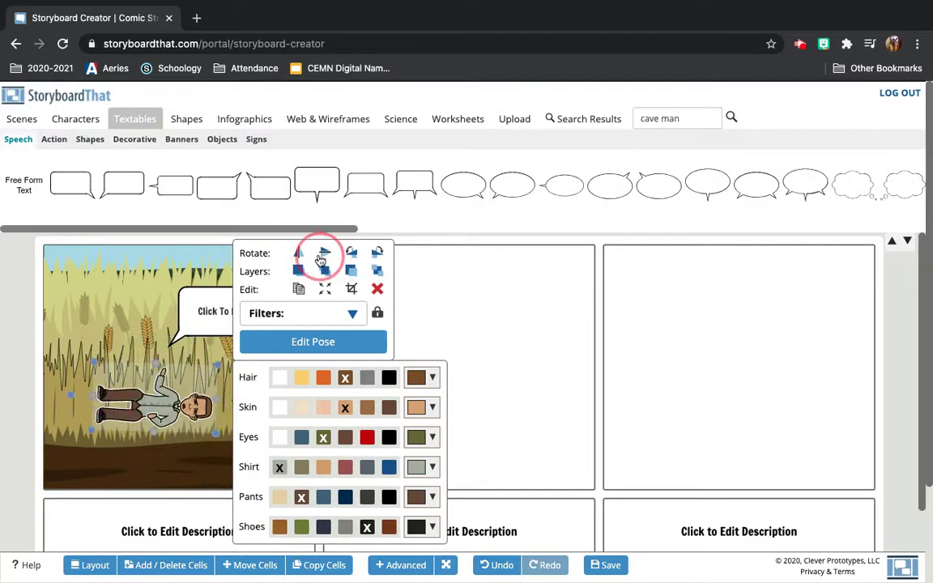
click(321, 257)
click(350, 252)
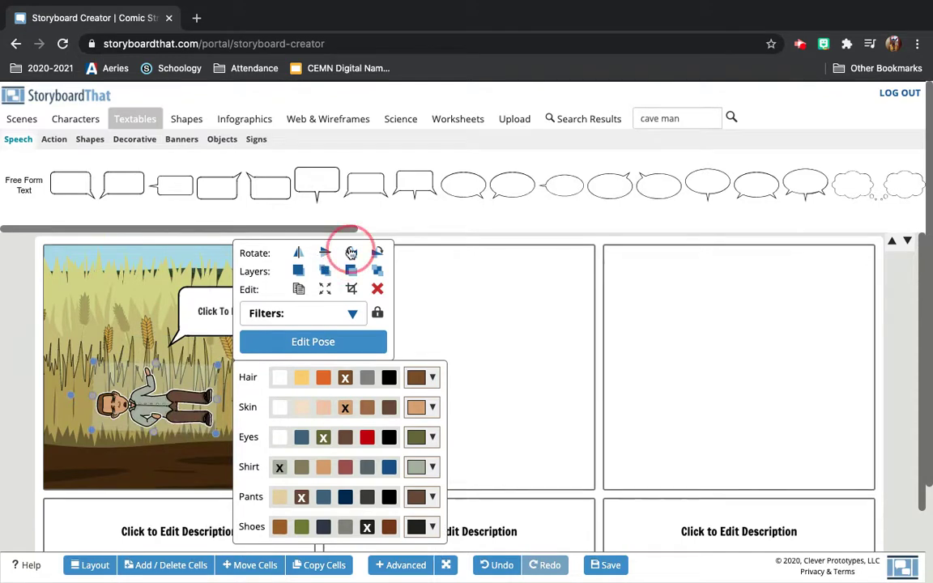
click(350, 253)
click(351, 253)
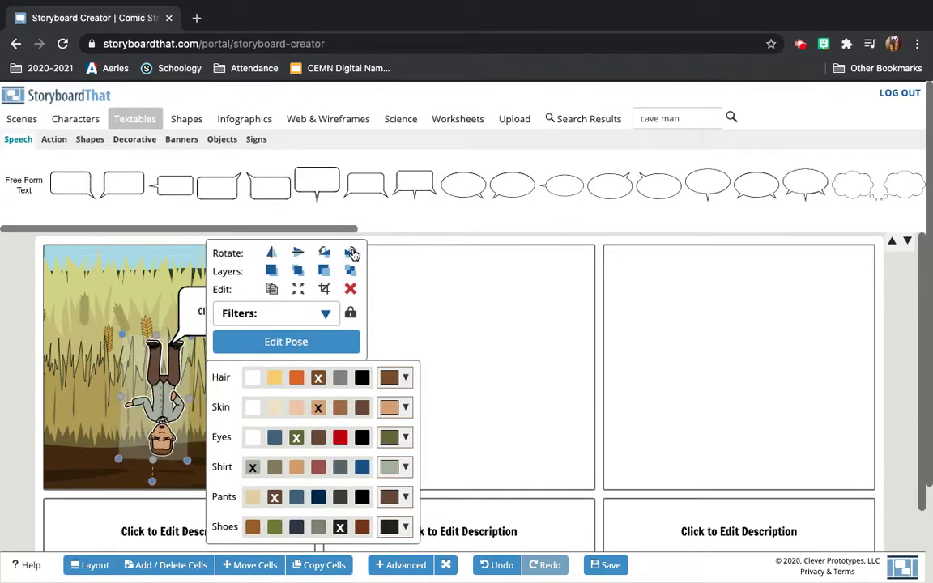
click(351, 252)
click(378, 253)
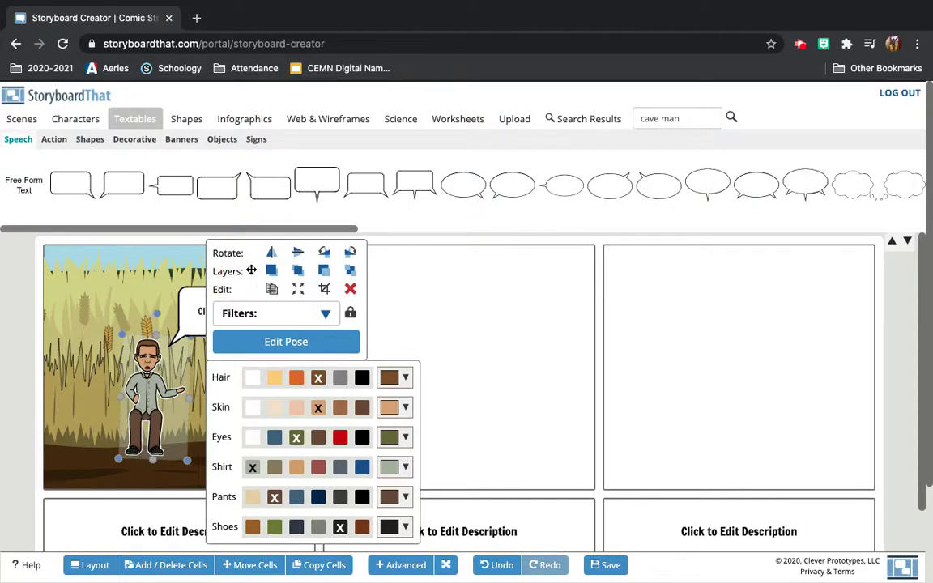
Move the seated man to the upper left of the wheat field and add a second teen below.
drag(162, 369, 131, 298)
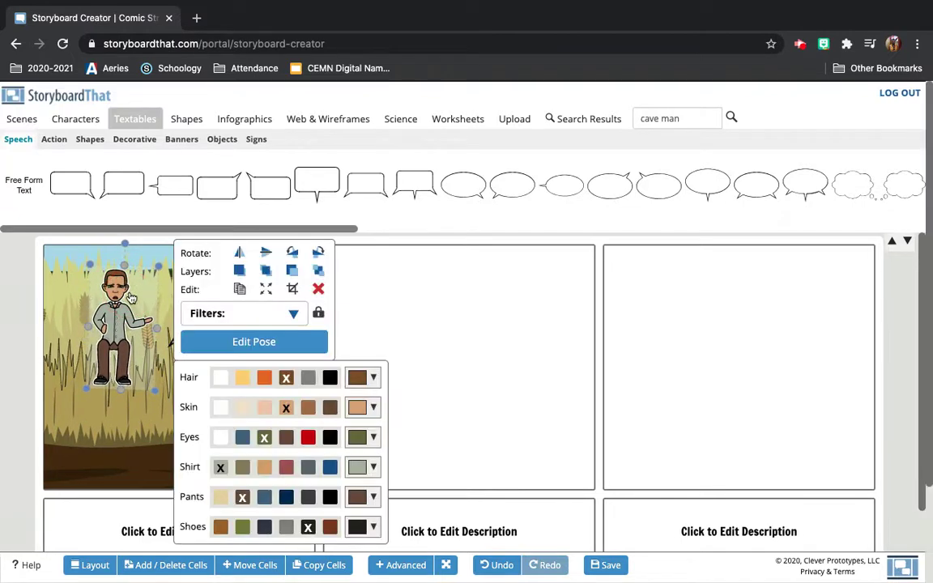
mouse_move(116, 368)
mouse_down()
mouse_move(119, 352)
mouse_move(121, 379)
mouse_move(117, 357)
mouse_up()
click(135, 424)
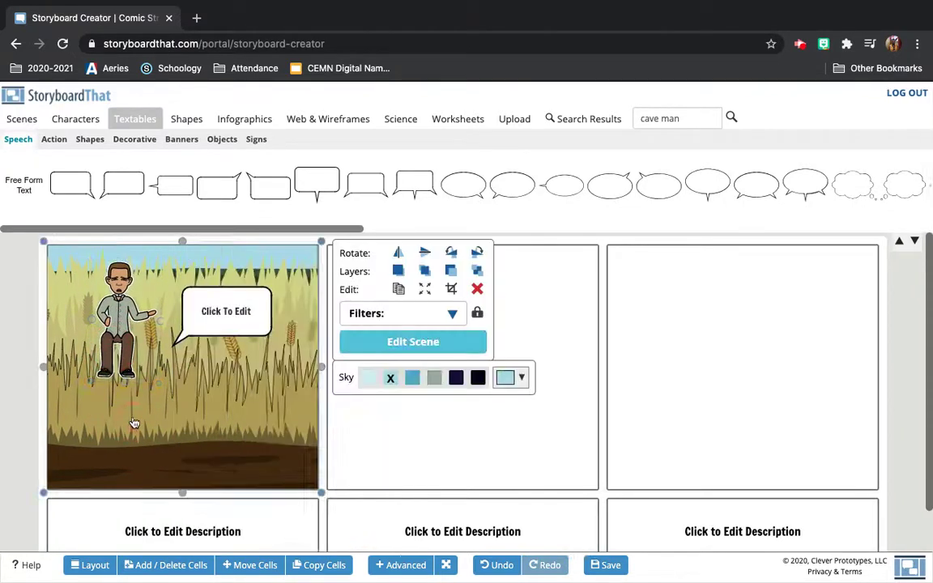
click(75, 119)
drag(69, 181, 162, 401)
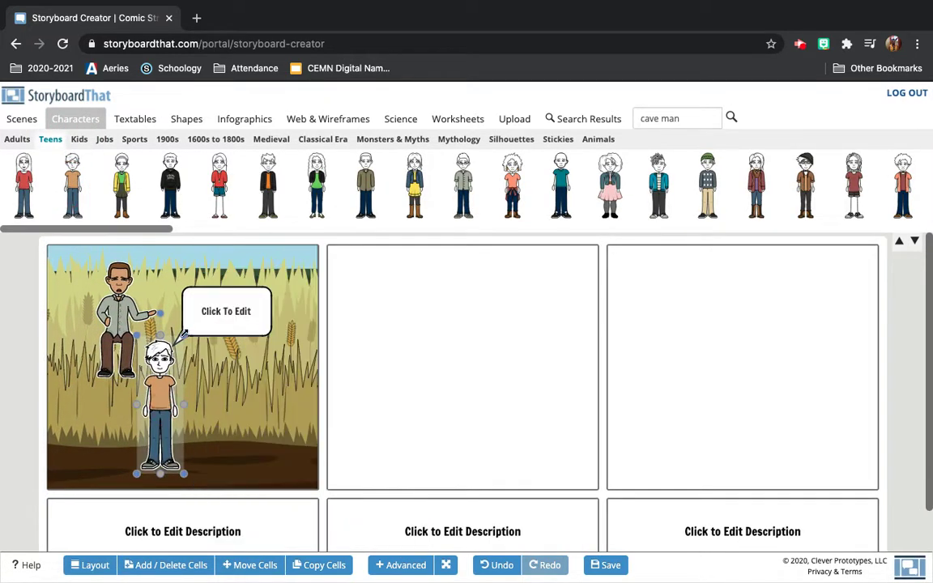
Delete the speech bubble beside the teen in the first cell.
click(183, 332)
click(251, 316)
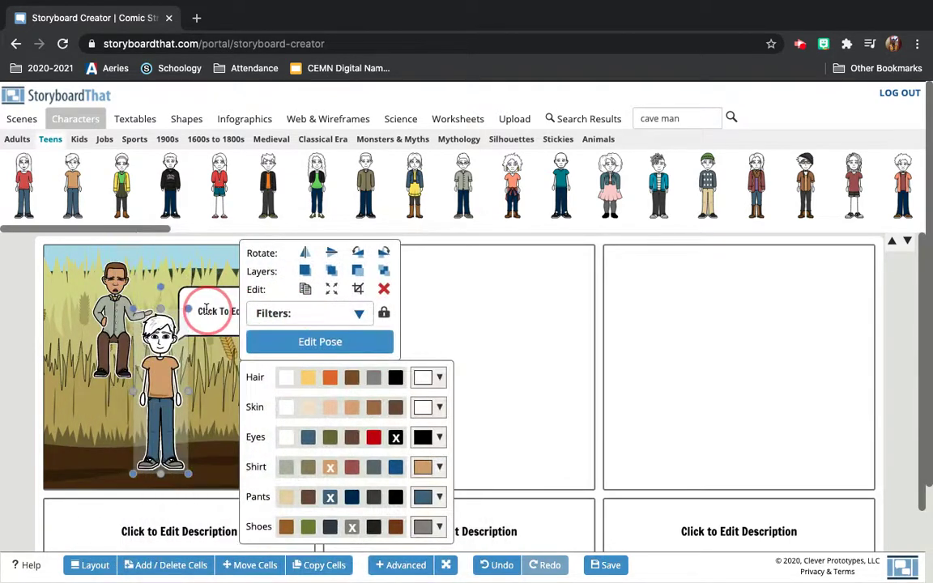
click(206, 310)
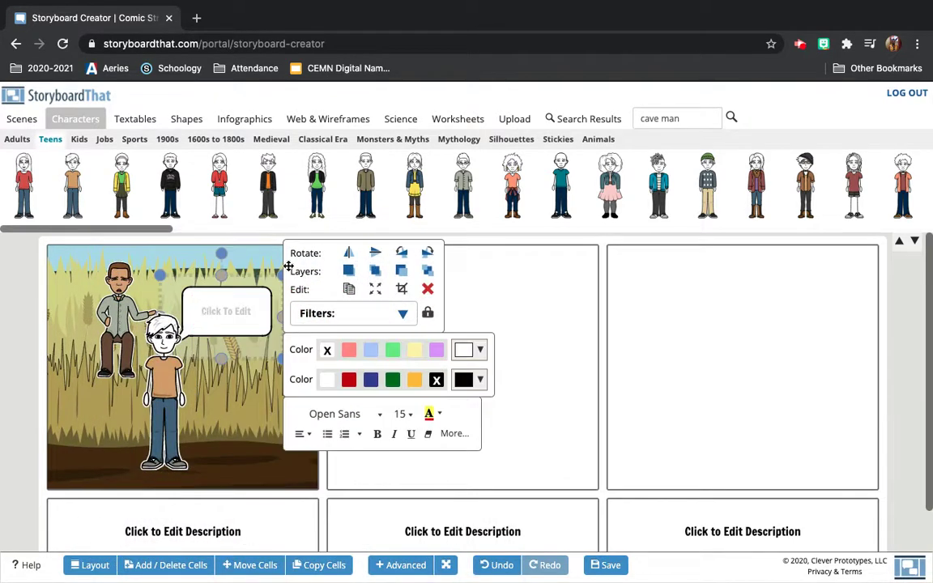
click(427, 290)
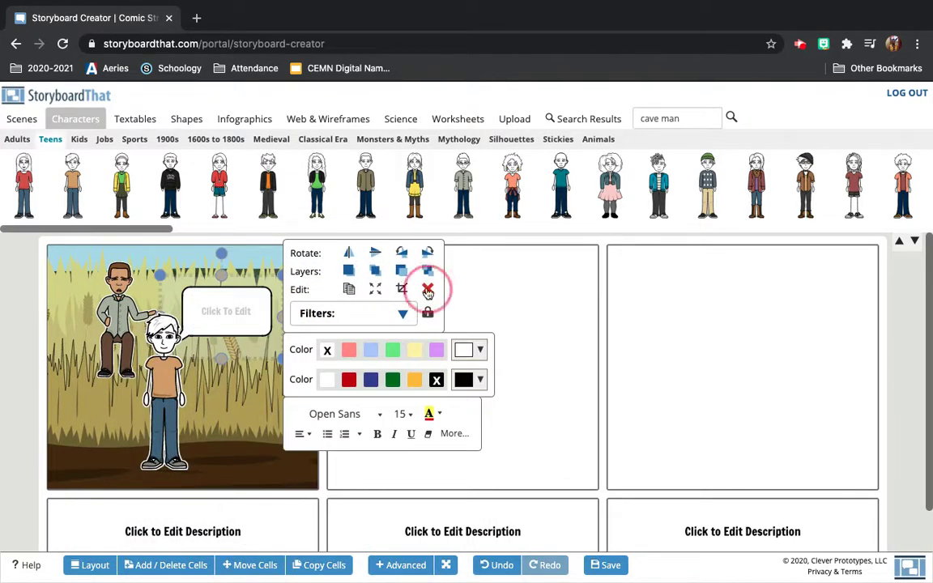
Shift the teen slightly lower right and place the seated man behind him.
mouse_move(165, 380)
mouse_down()
mouse_move(168, 405)
mouse_move(173, 393)
mouse_up()
drag(116, 344, 158, 396)
click(172, 402)
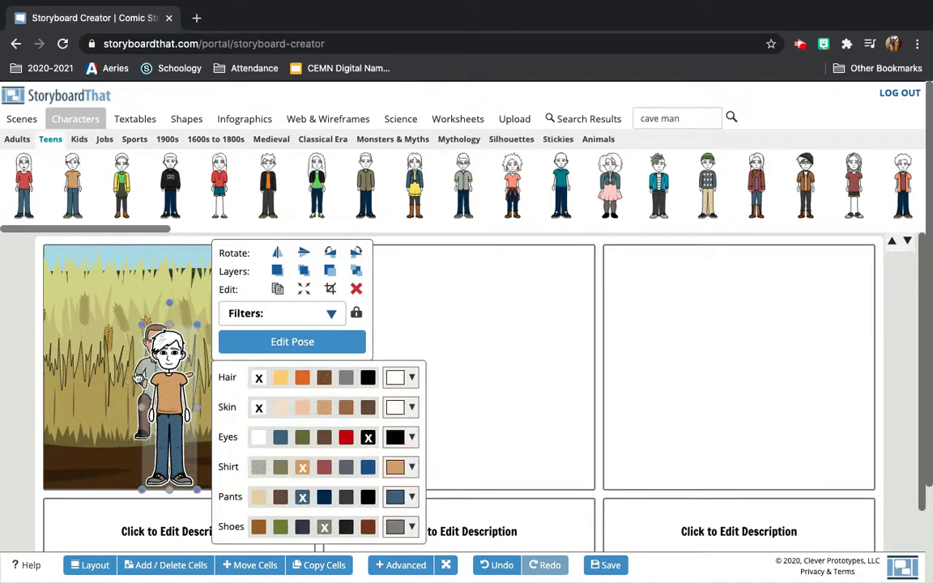
Send the teen to the back layer of the wheat-field cell.
click(138, 378)
click(162, 393)
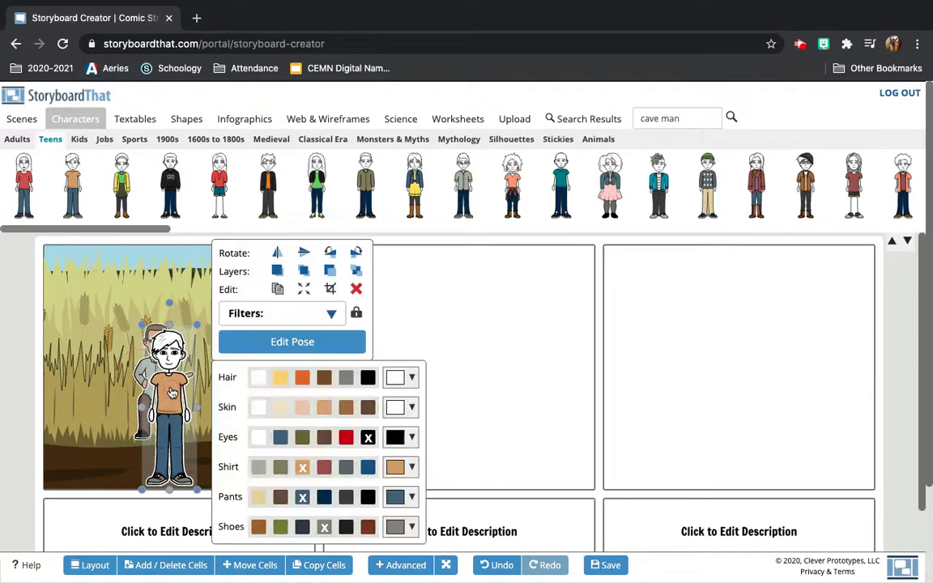
click(356, 275)
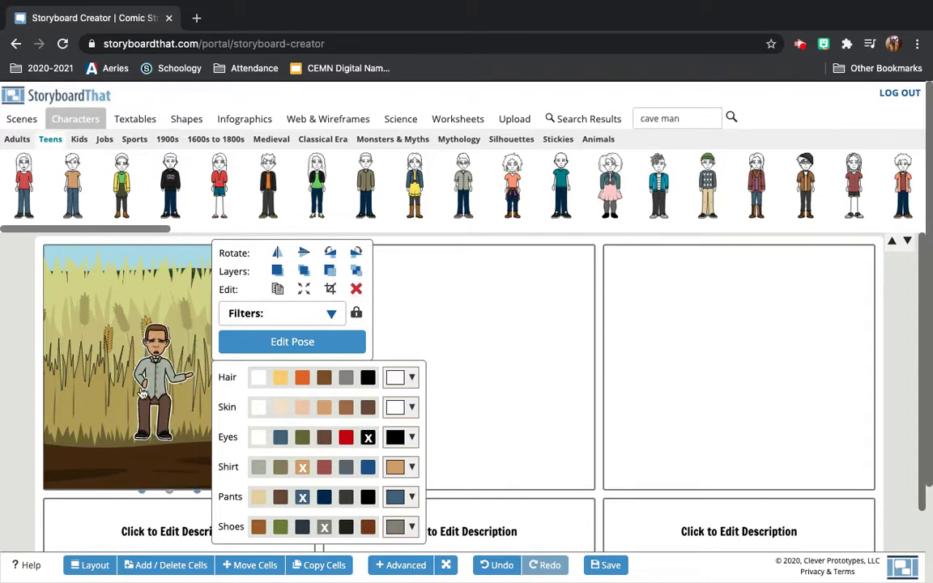
mouse_move(142, 393)
mouse_down()
mouse_move(202, 375)
mouse_move(359, 369)
mouse_move(171, 391)
mouse_move(146, 382)
mouse_move(142, 393)
mouse_up()
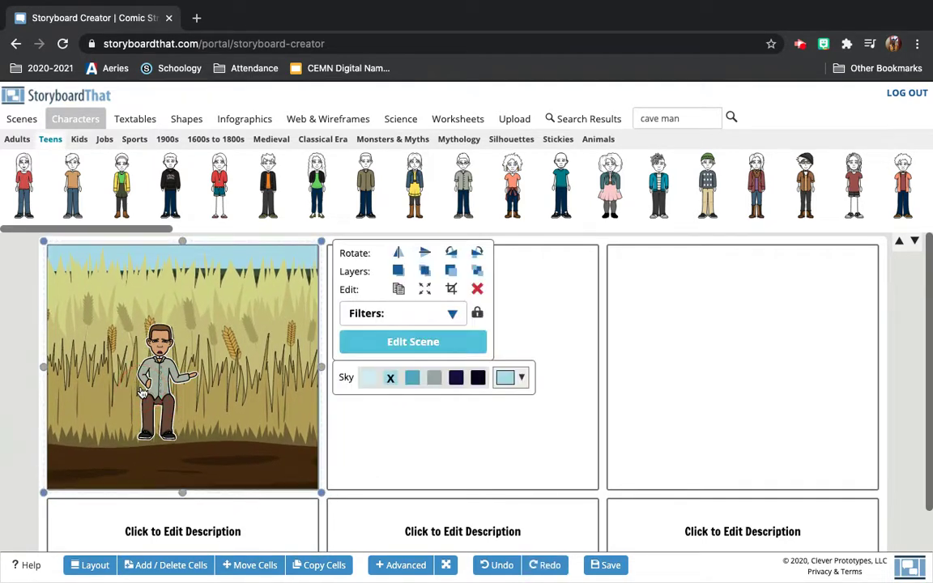
Place the seated man to the teen's right and move the teen up and left.
click(176, 426)
mouse_move(176, 425)
mouse_down()
mouse_move(154, 409)
mouse_move(170, 411)
mouse_up()
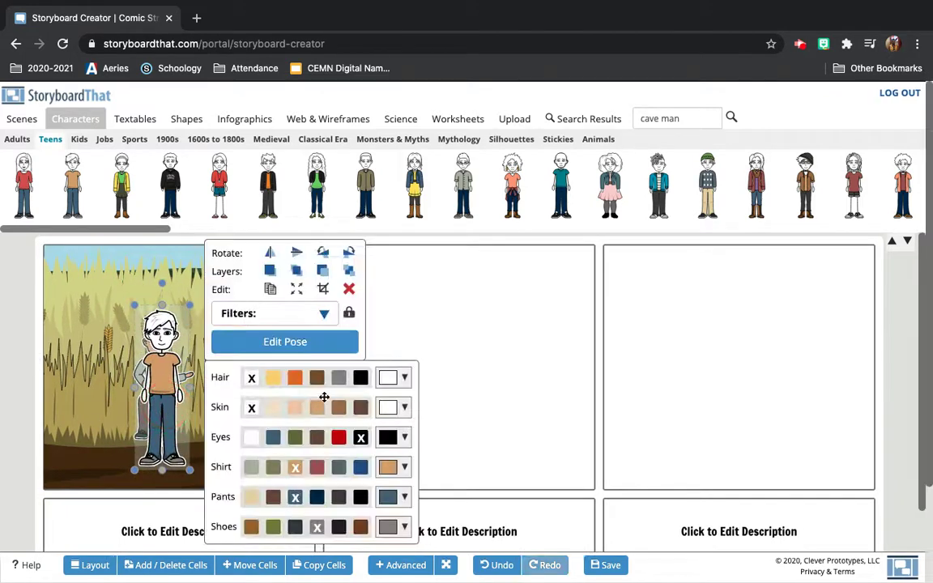
click(323, 276)
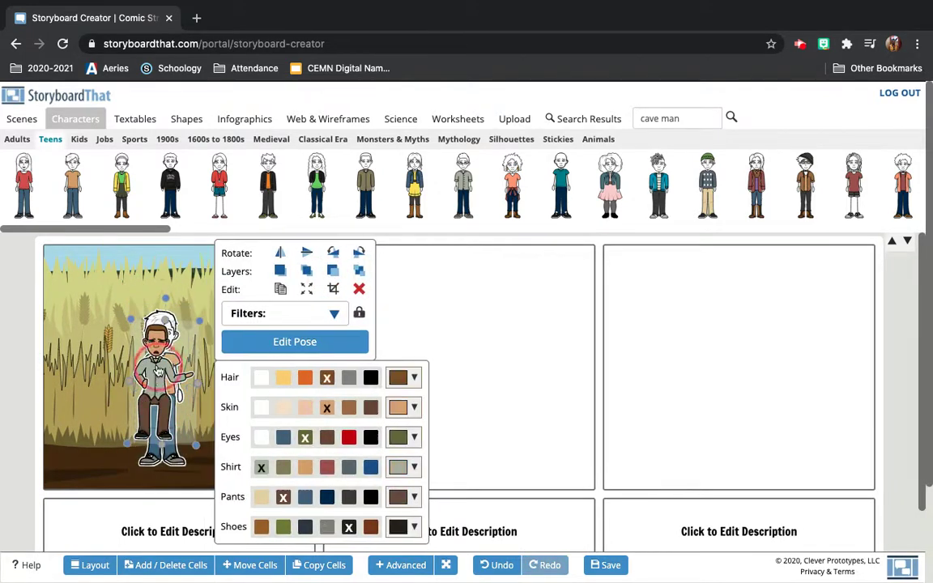
drag(165, 280, 231, 279)
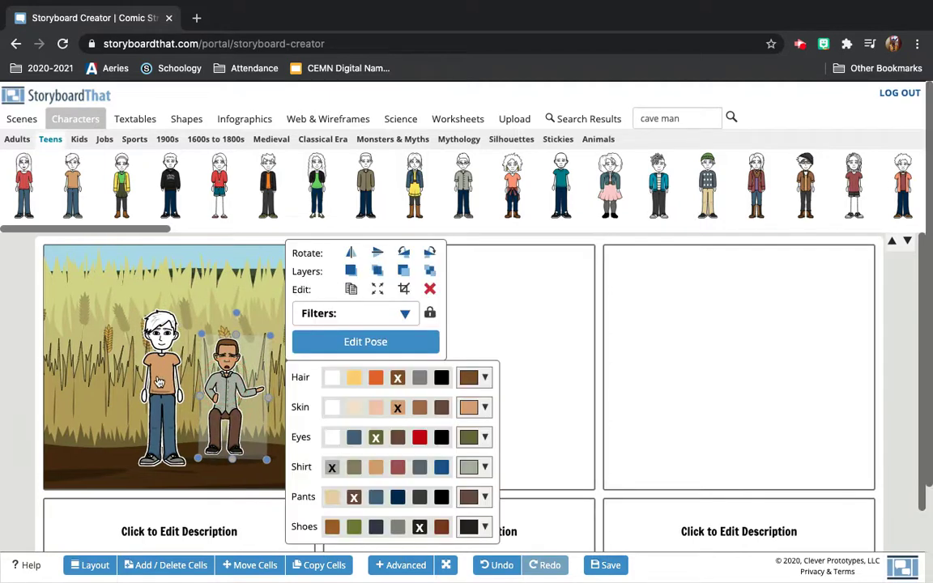
drag(160, 380, 143, 321)
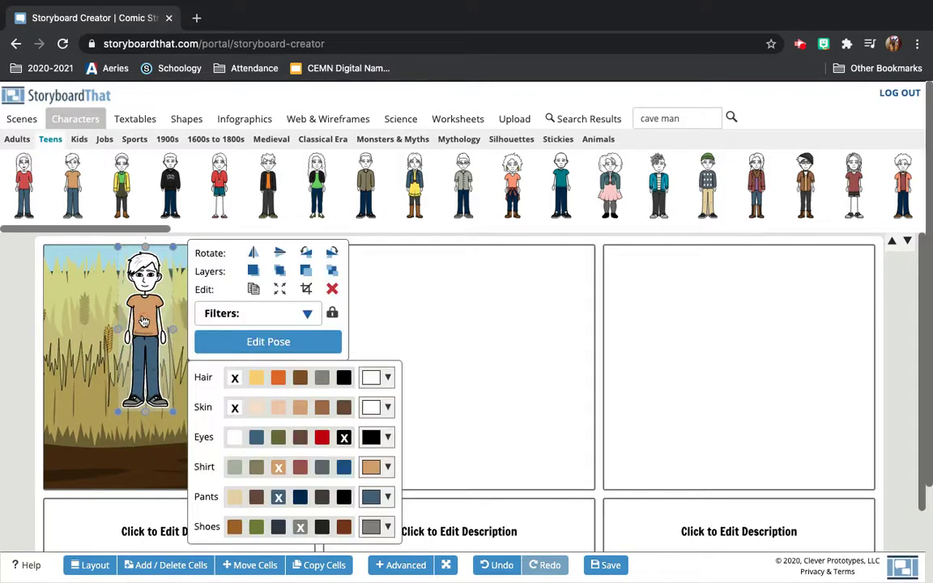
click(144, 321)
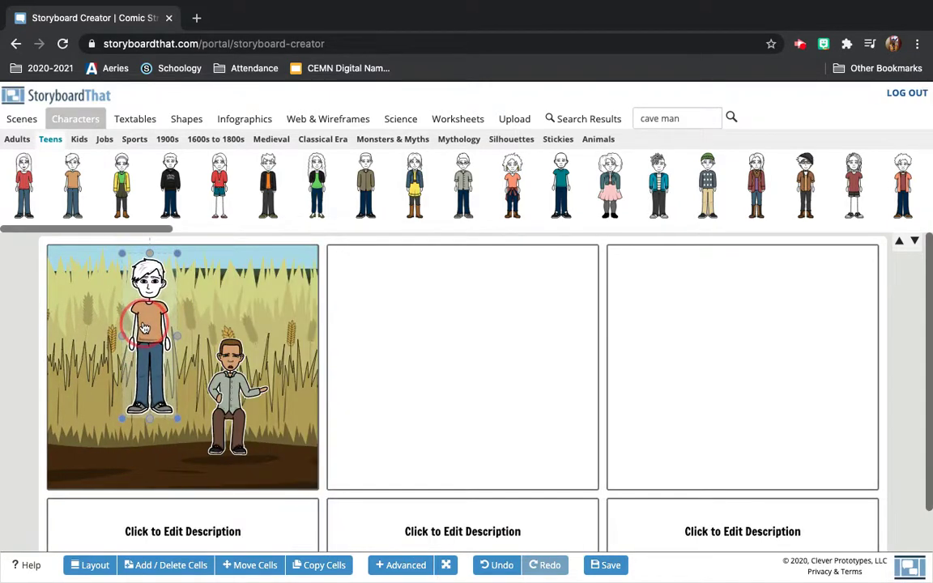
Crop the teen to head and shirt so he appears waist-deep in wheat, nudged left.
click(143, 321)
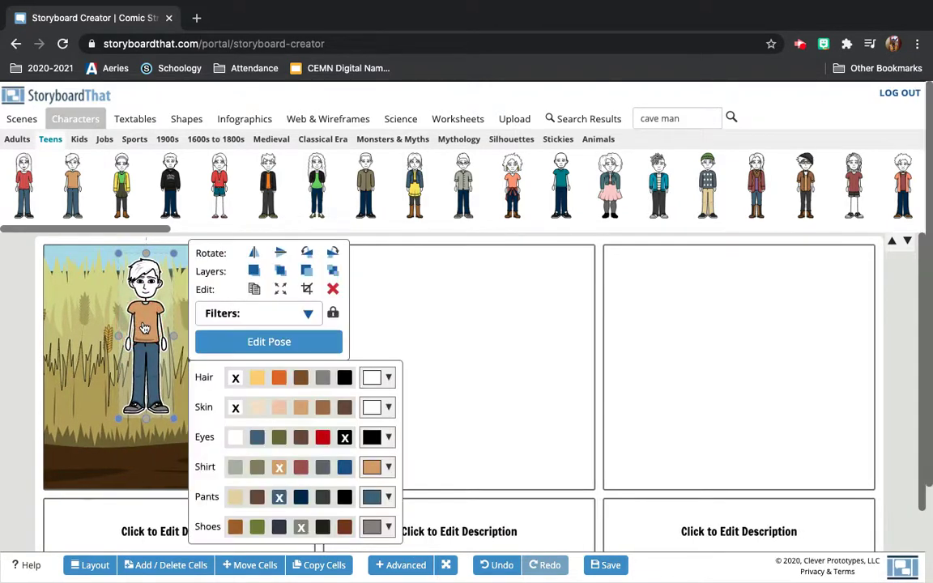
click(307, 290)
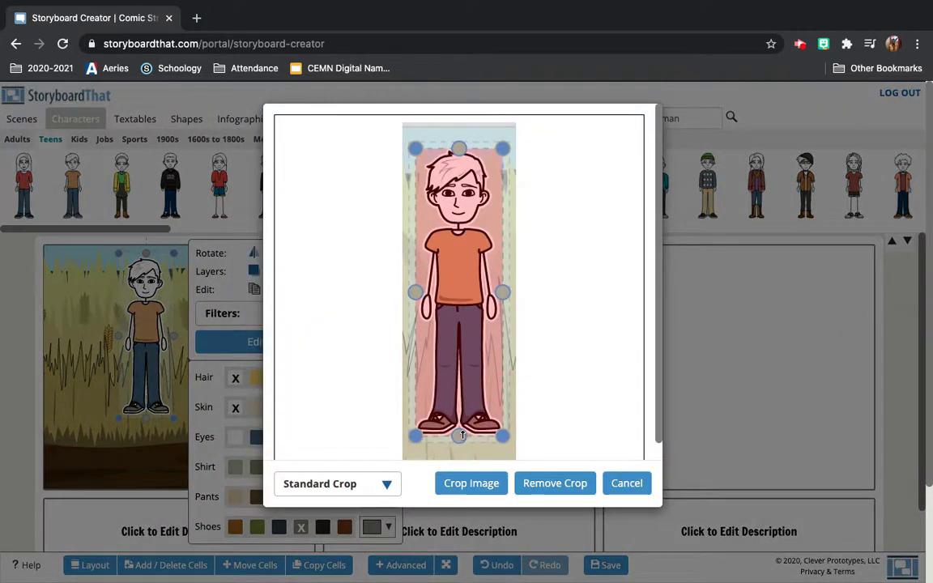
drag(459, 435, 446, 308)
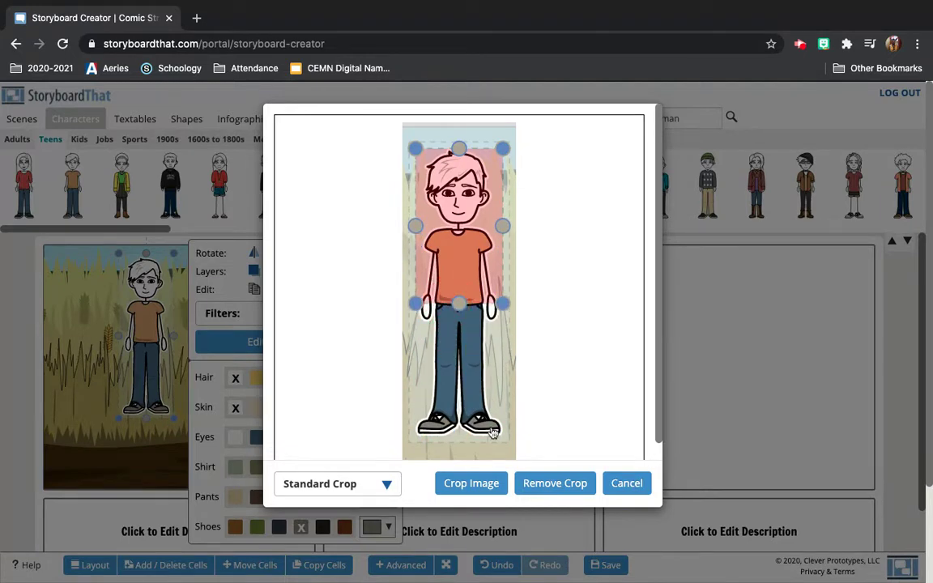
click(482, 481)
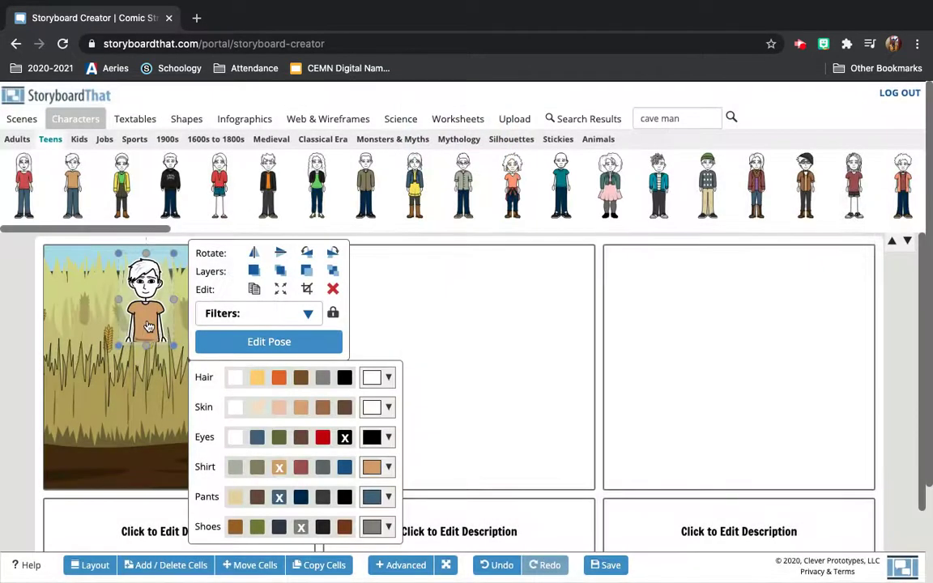
drag(148, 326, 141, 327)
click(102, 409)
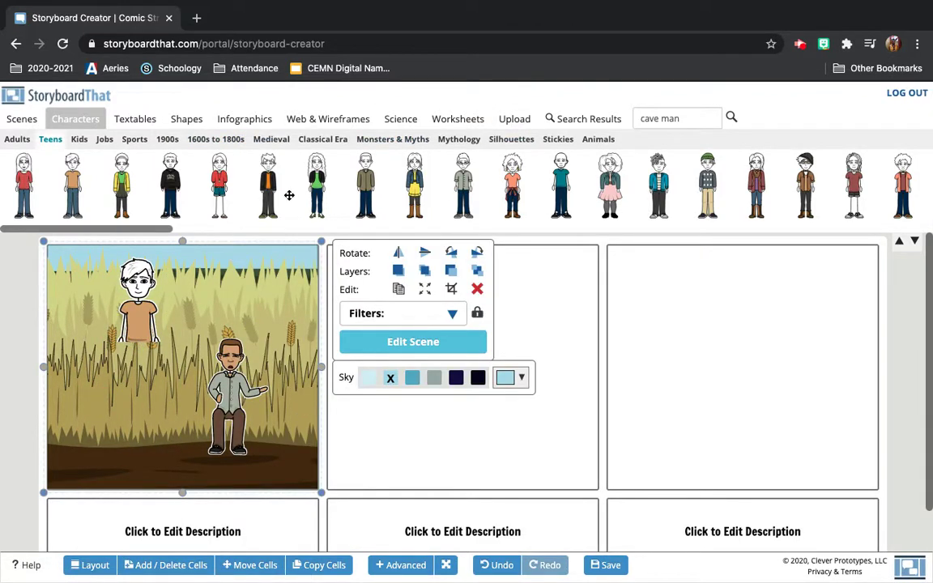
click(180, 119)
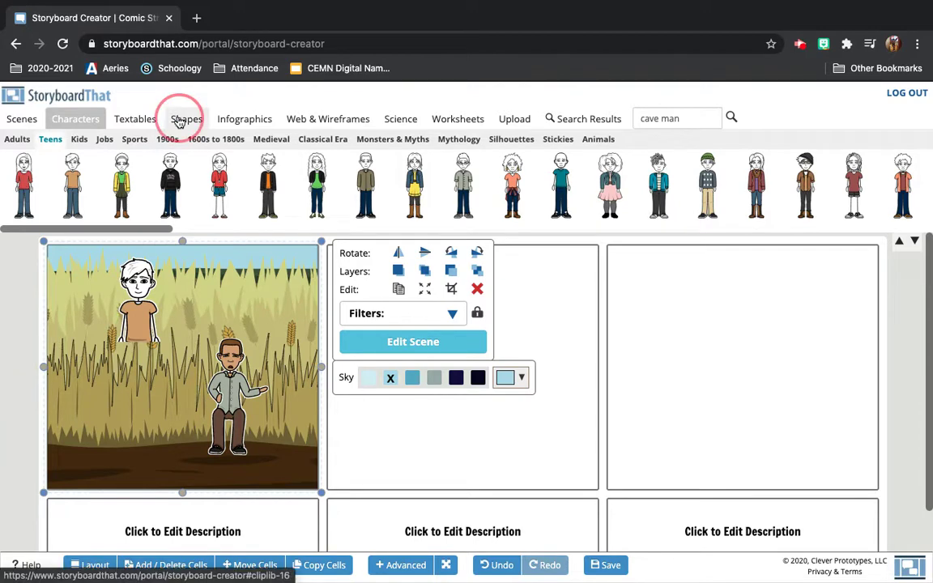
click(231, 119)
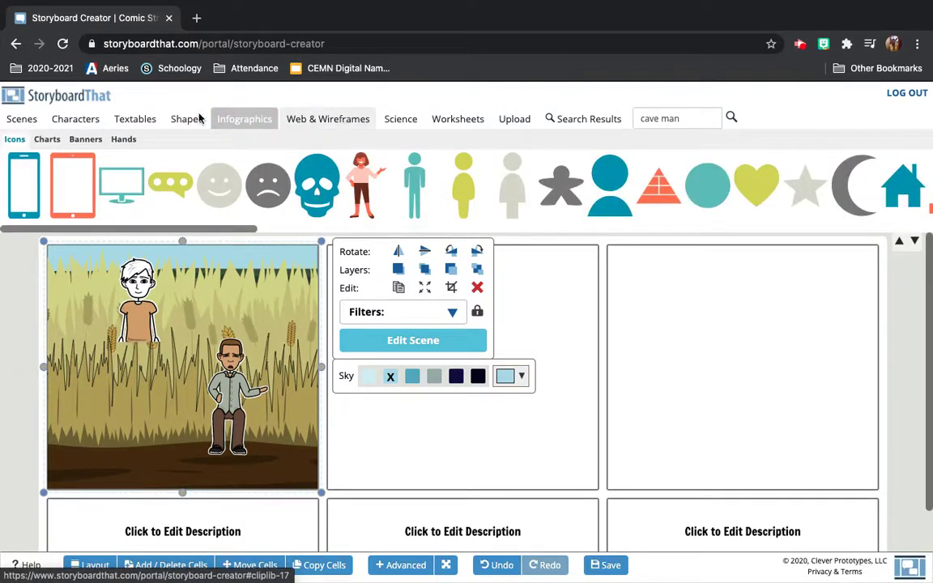
click(84, 118)
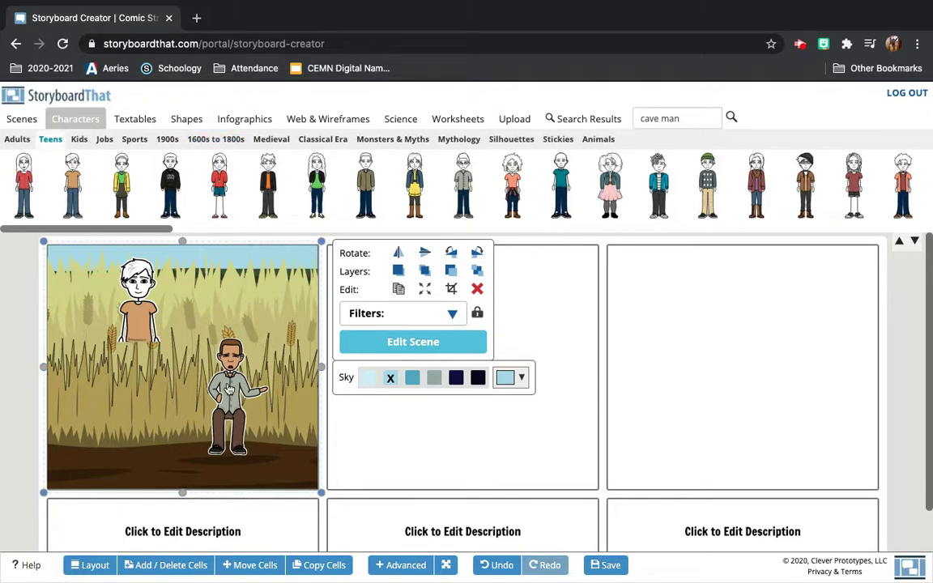
click(567, 120)
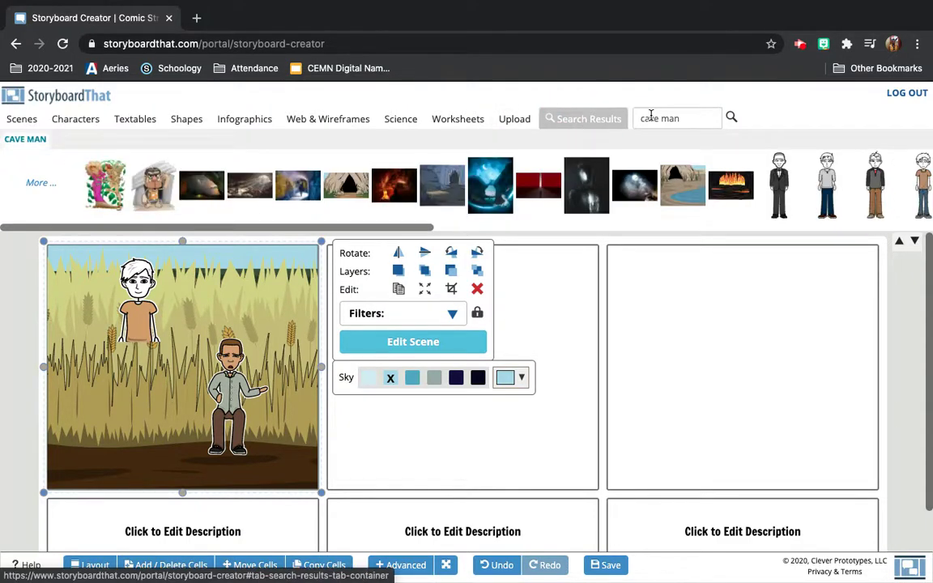
Search the image library for 'dog' in place of 'cave man'.
click(662, 117)
click(695, 119)
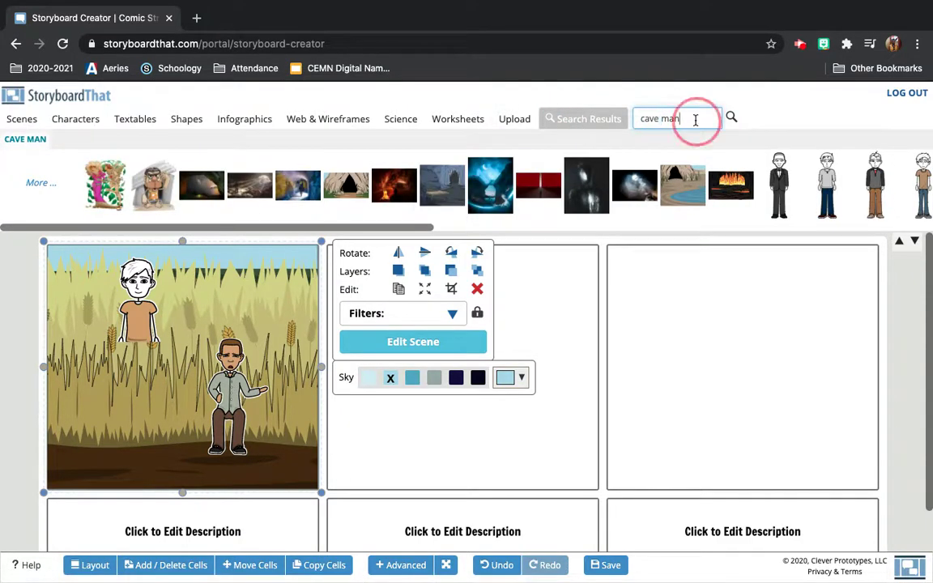
triple_click(695, 119)
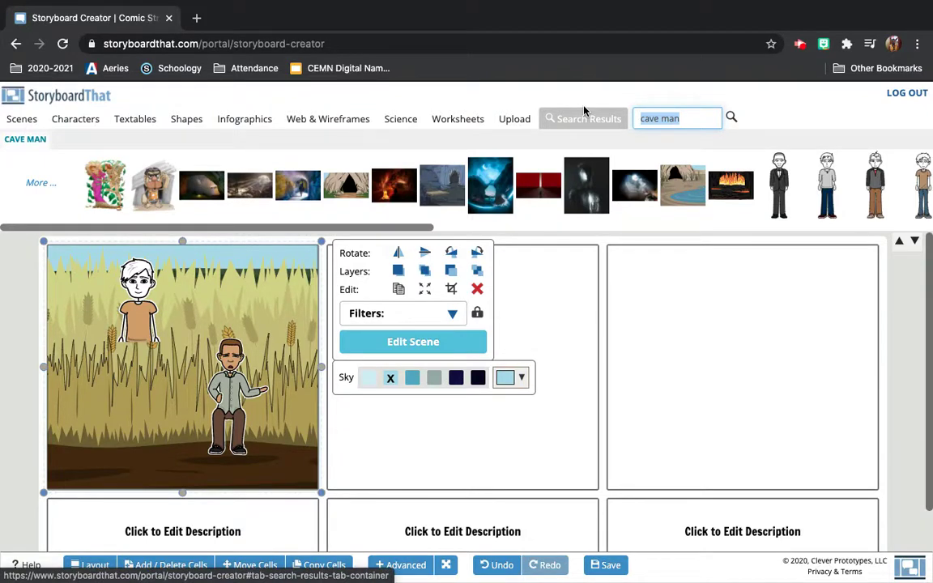
text(dog)
key(Return)
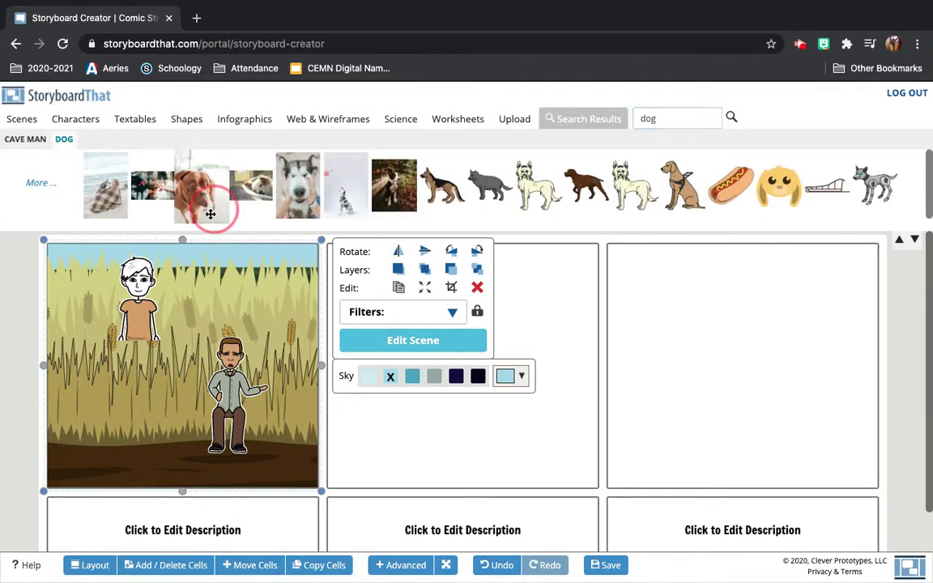
Try a dog photo and a brown cartoon dog in the first cell, deleting both.
click(210, 213)
drag(167, 421, 125, 421)
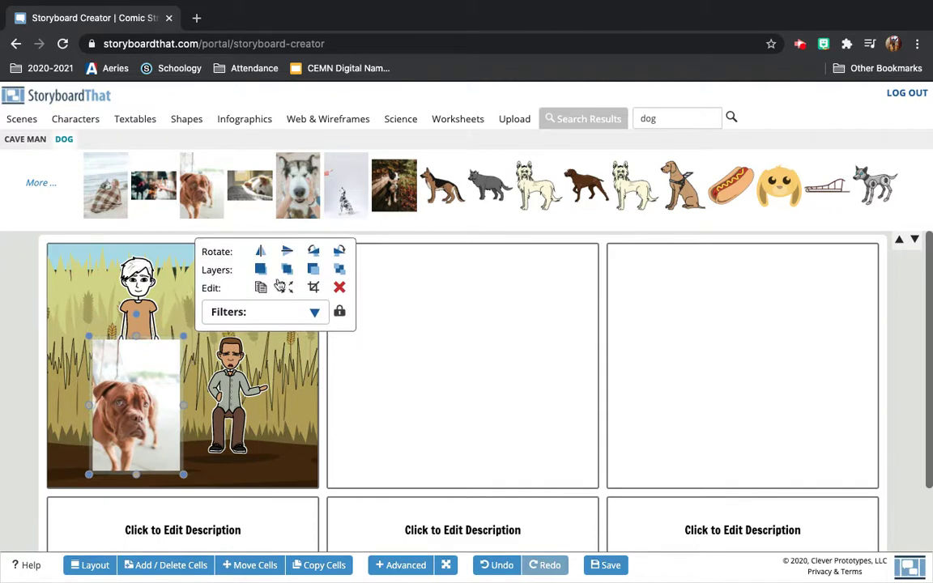
click(340, 291)
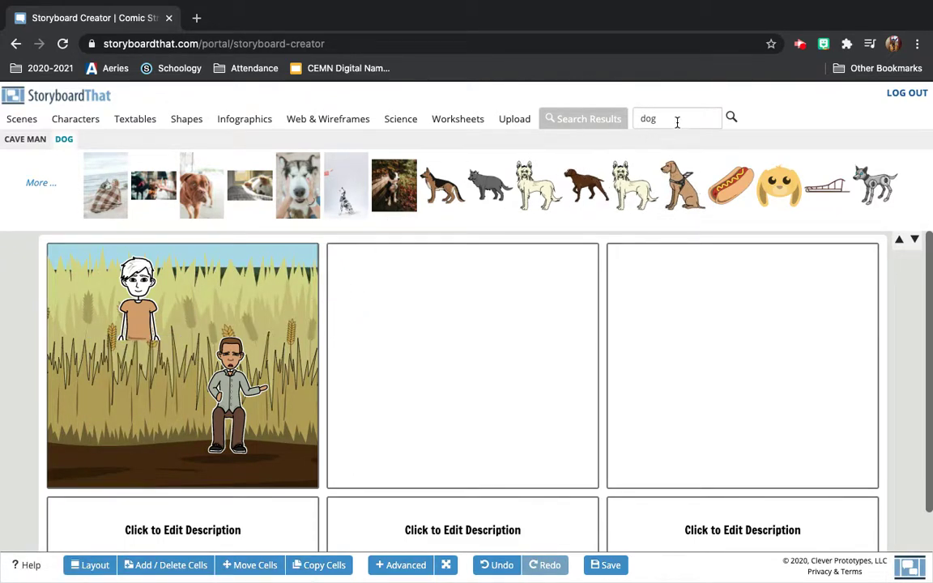
drag(575, 190, 140, 419)
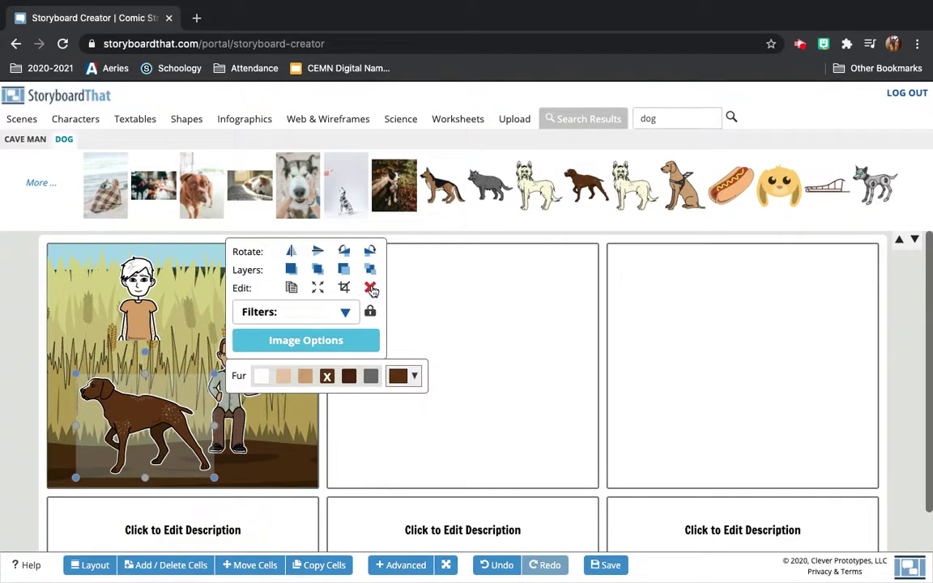
key(Delete)
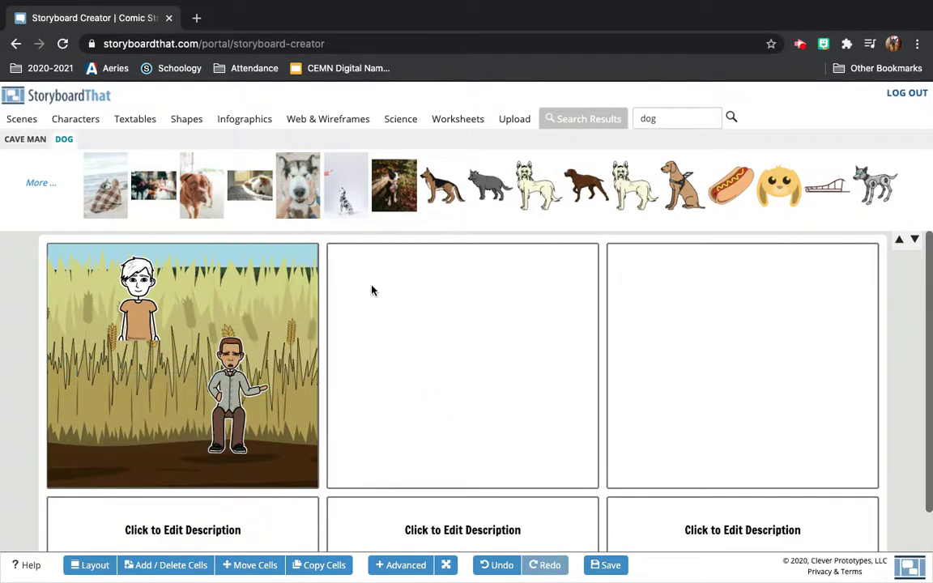
click(519, 120)
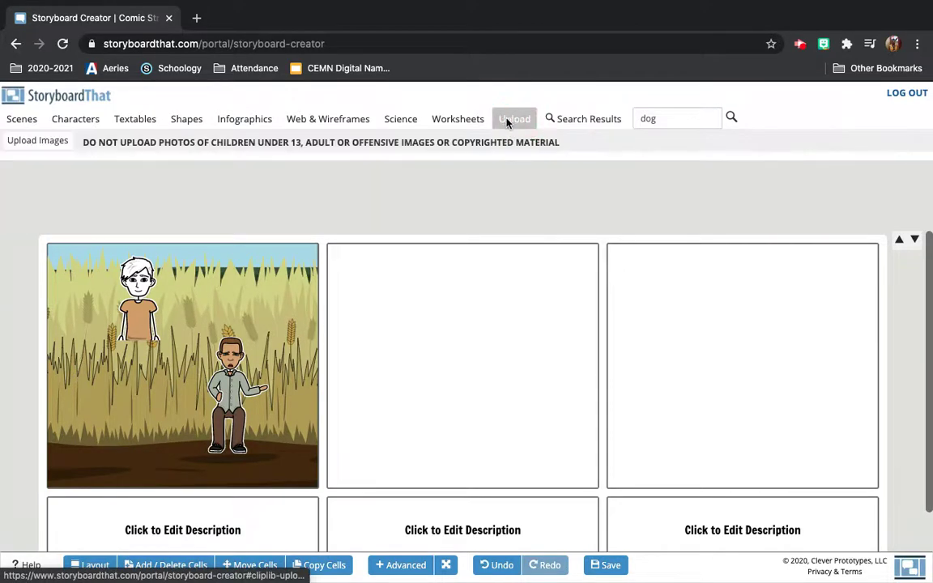
Upload stanford9bsi-1_grande.jpg into the Upload library.
click(38, 141)
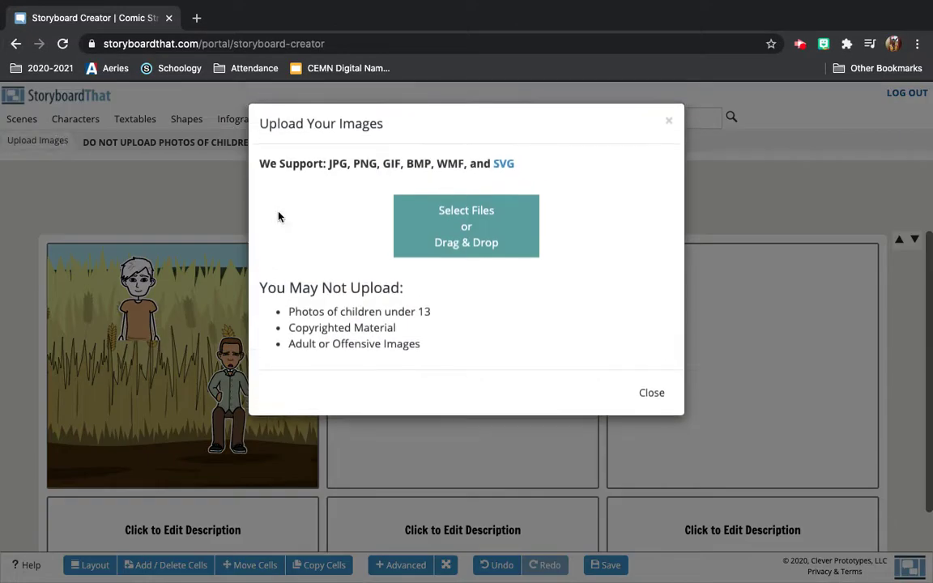
click(431, 225)
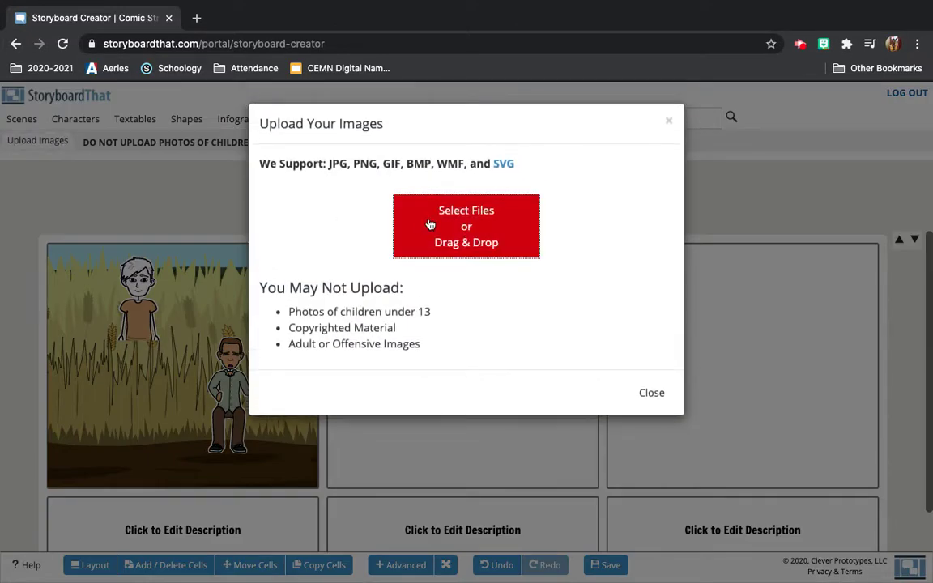
click(615, 65)
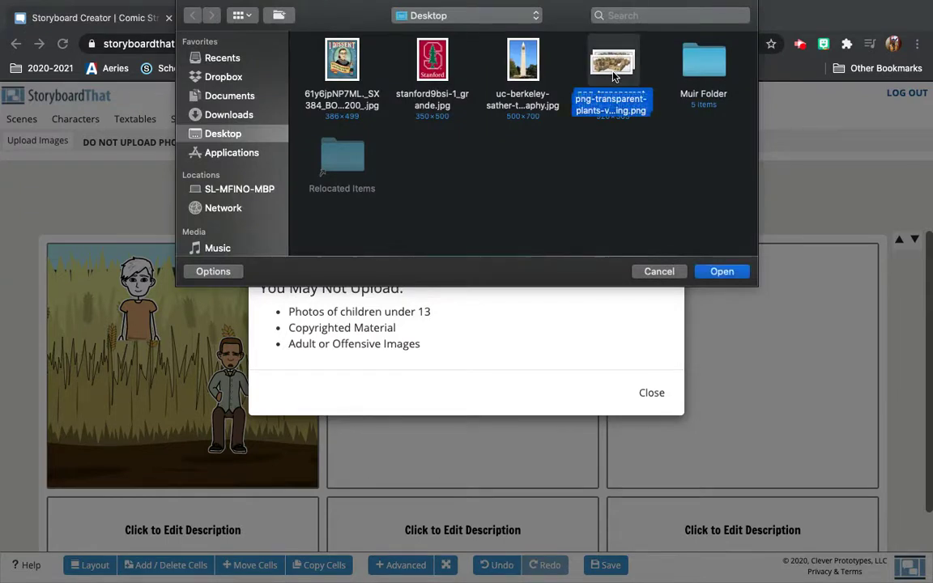
click(432, 64)
double_click(430, 71)
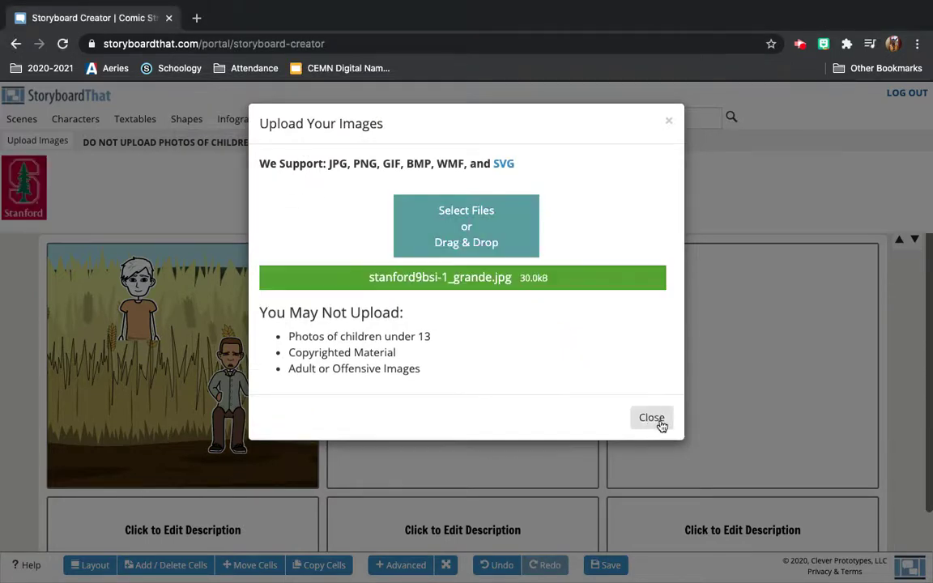
click(656, 419)
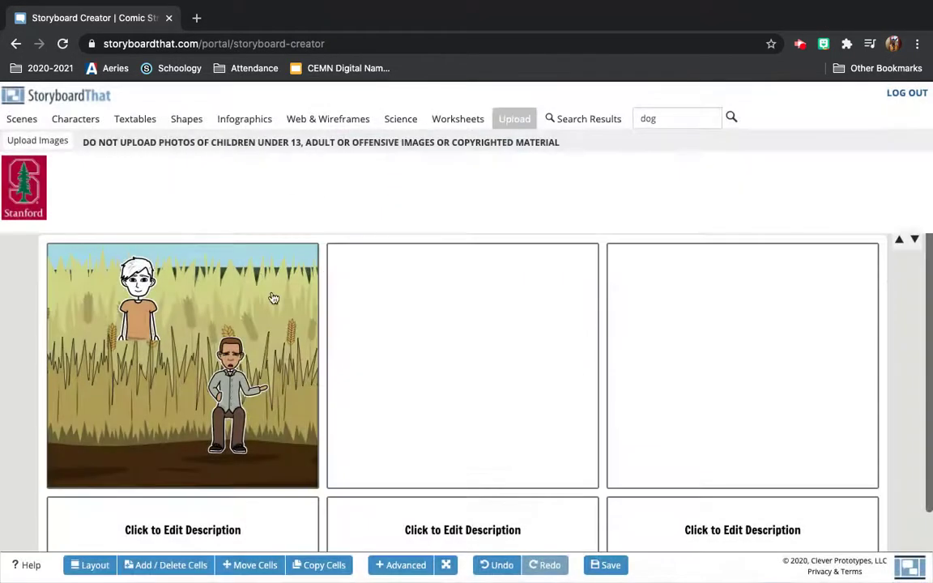
drag(24, 186, 271, 347)
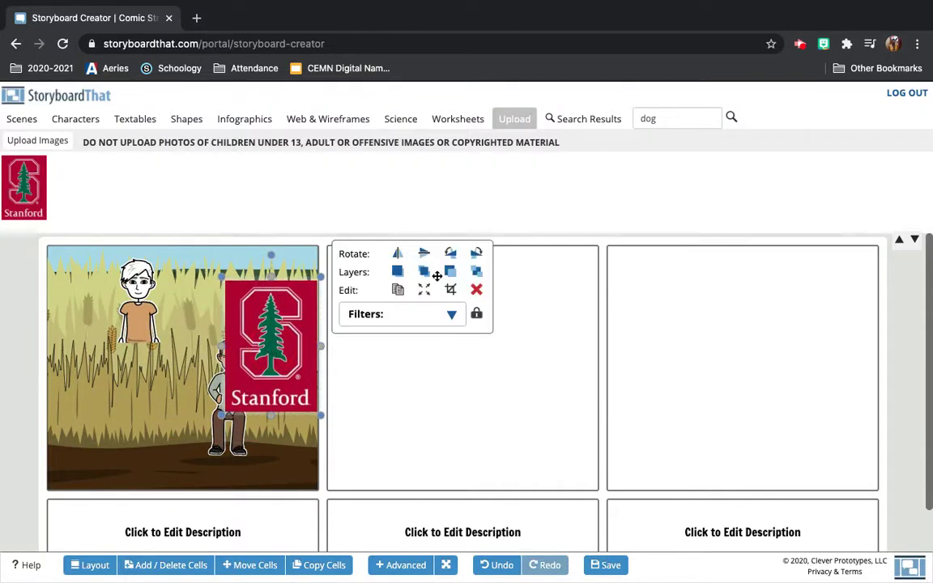
click(476, 290)
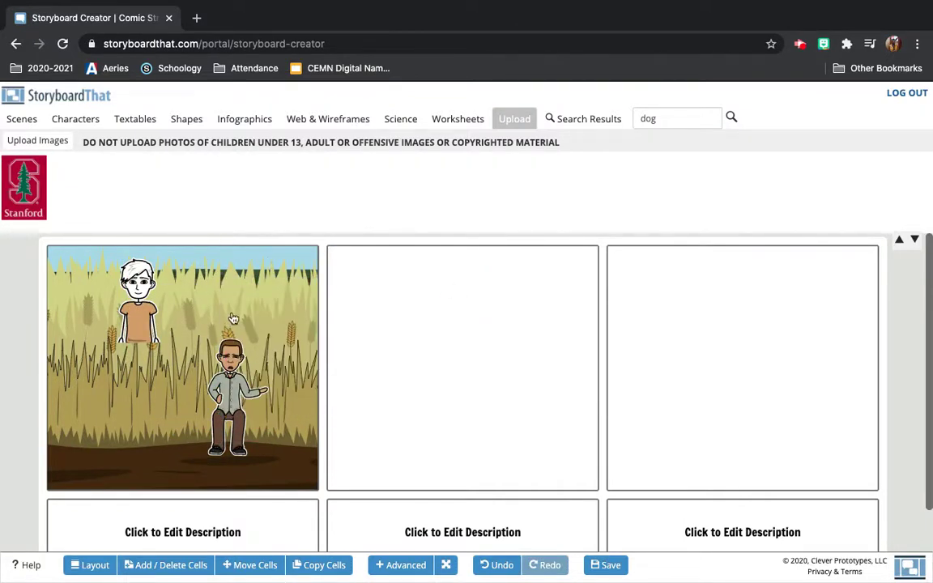